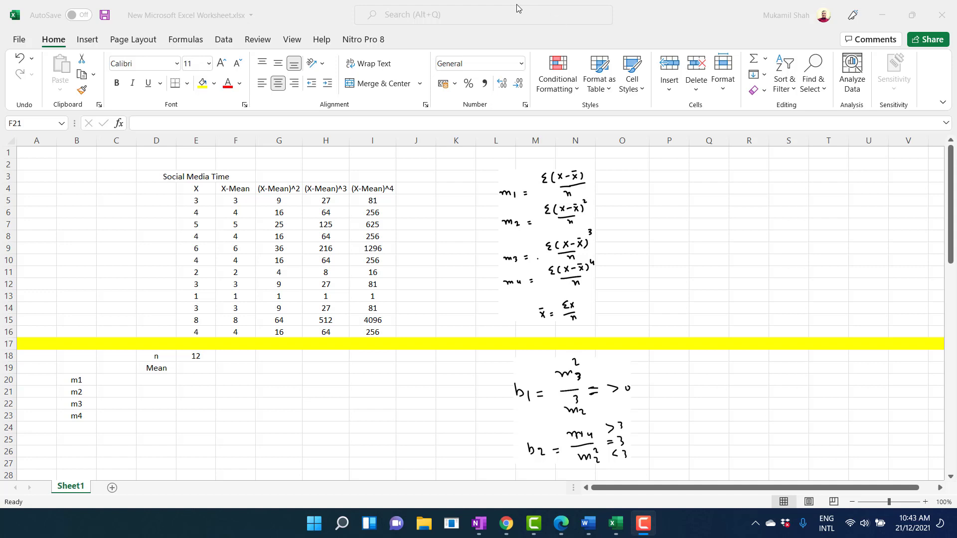
Review the first X value, the n count formula and the F5 deviation formula.
{"action": "left_click", "coordinate": [198, 201]}
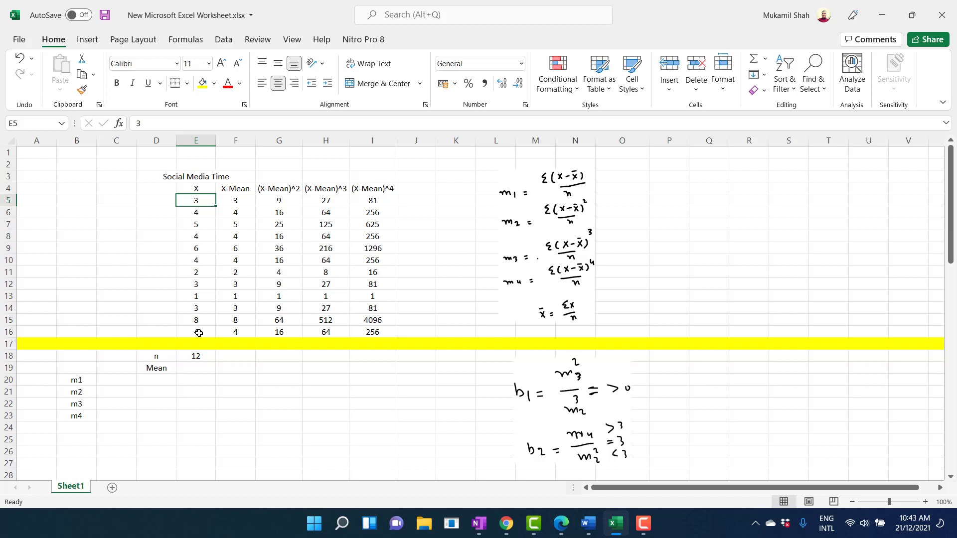
{"action": "left_click", "coordinate": [198, 358]}
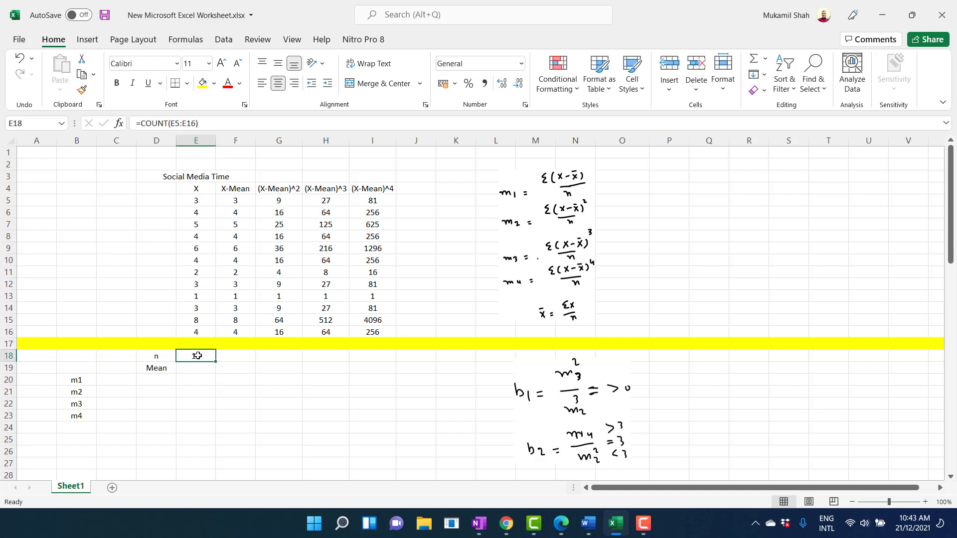
{"action": "left_click", "coordinate": [204, 203]}
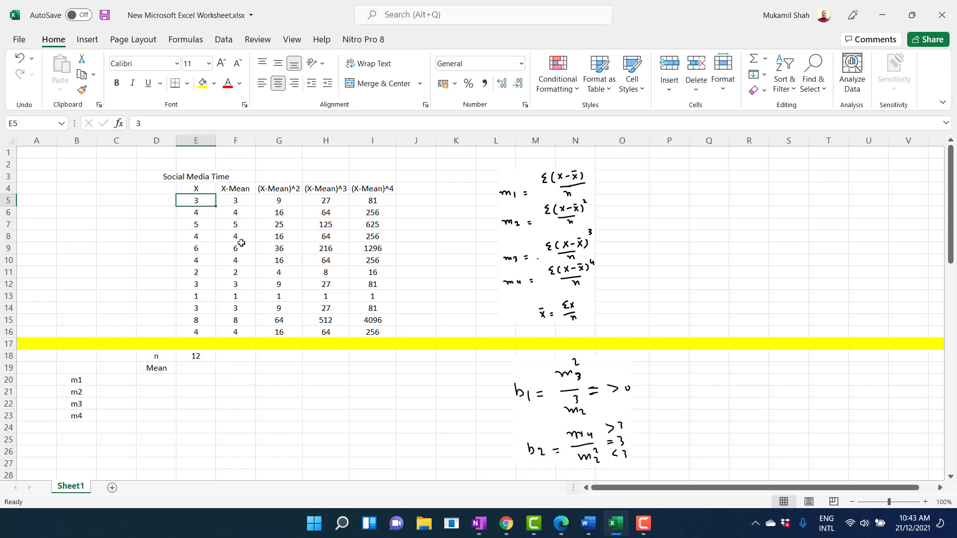
{"action": "left_click", "coordinate": [228, 198]}
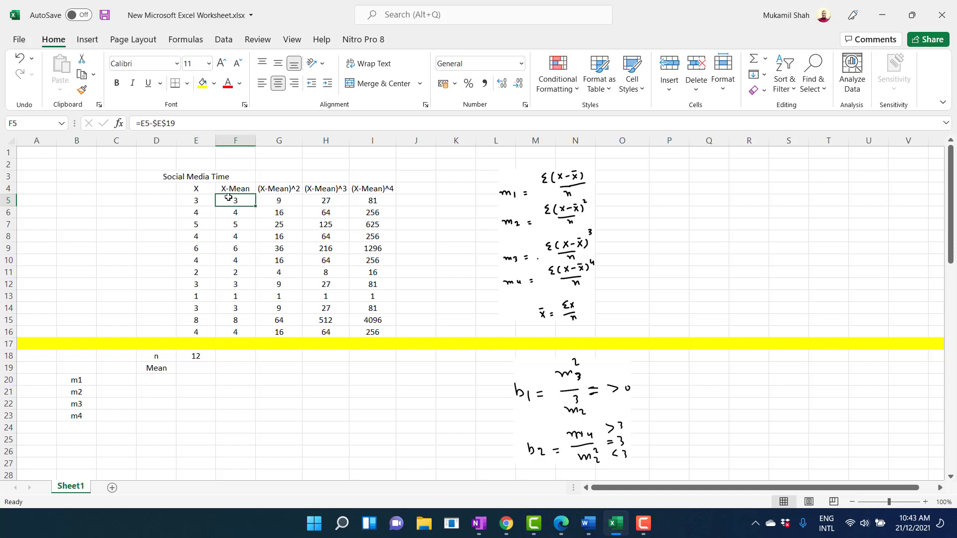
{"action": "key", "text": "shift+Right"}
{"action": "key", "text": "shift+Right"}
{"action": "key", "text": "shift+Right"}
{"action": "key", "text": "shift+Down"}
{"action": "key", "text": "ctrl+q"}
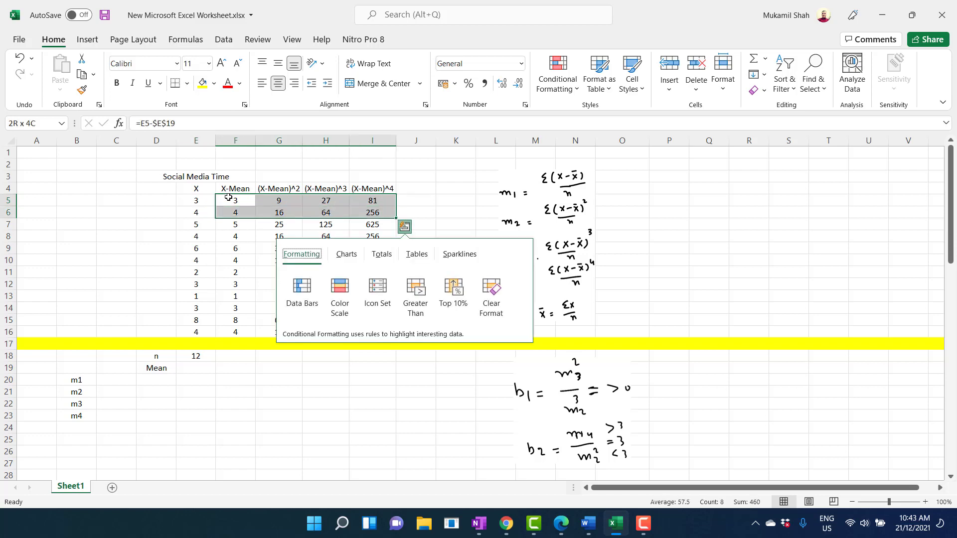
{"action": "left_click", "coordinate": [260, 360]}
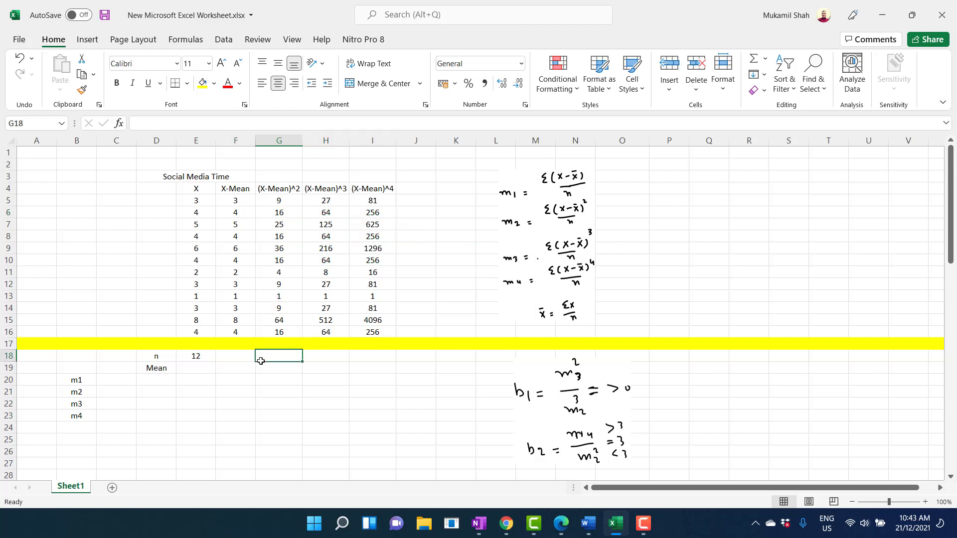
Clear the computed deviation block F5:I16.
{"action": "left_click", "coordinate": [229, 204]}
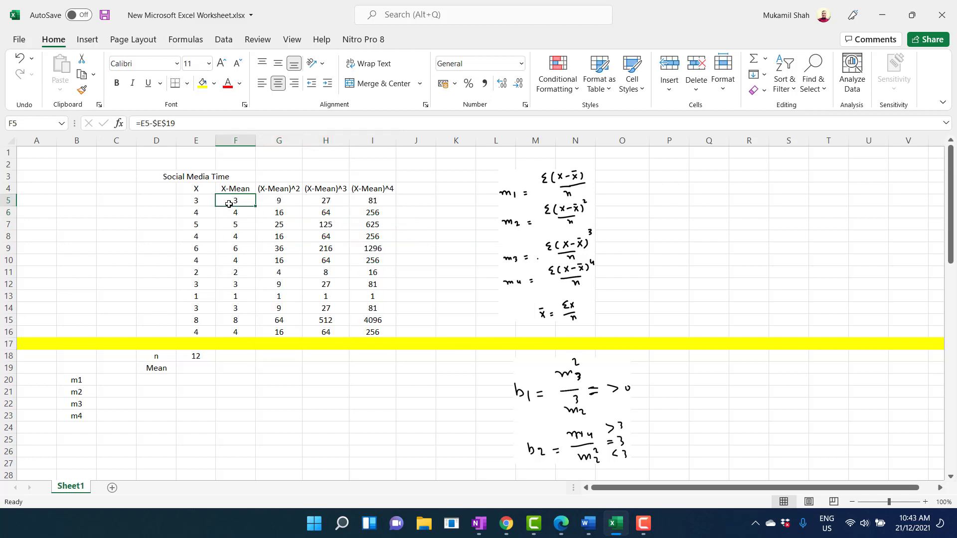
{"action": "key", "text": "shift+Right"}
{"action": "key", "text": "shift+Right"}
{"action": "key", "text": "shift+Right"}
{"action": "key", "text": "shift+Down"}
{"action": "key", "text": "shift+Down"}
{"action": "key", "text": "shift+Down"}
{"action": "key", "text": "shift+Down"}
{"action": "key", "text": "shift+Down"}
{"action": "key", "text": "shift+Down"}
{"action": "key", "text": "shift+Down"}
{"action": "key", "text": "shift+Down"}
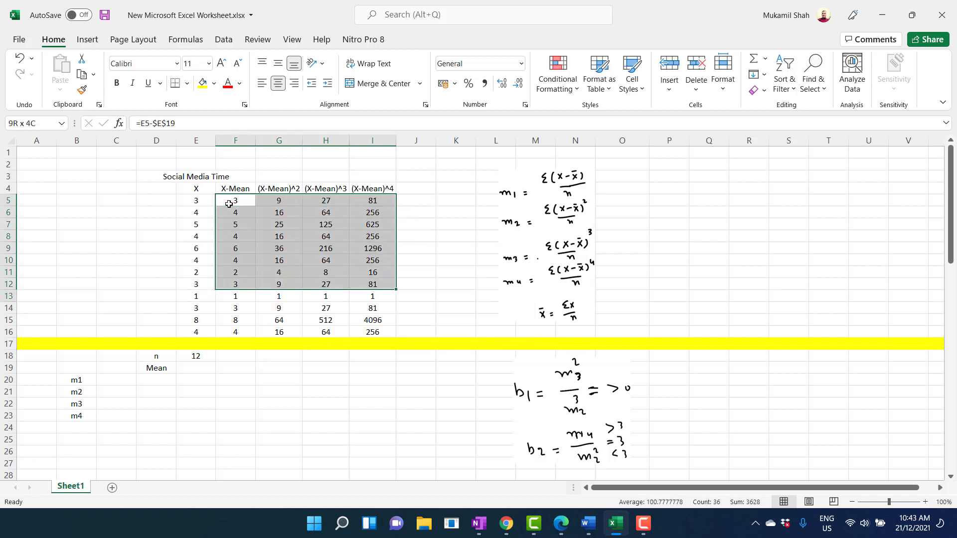
{"action": "key", "text": "shift+Down"}
{"action": "key", "text": "shift+Down"}
{"action": "key", "text": "shift+Down"}
{"action": "key", "text": "shift+Down"}
{"action": "key", "text": "Delete"}
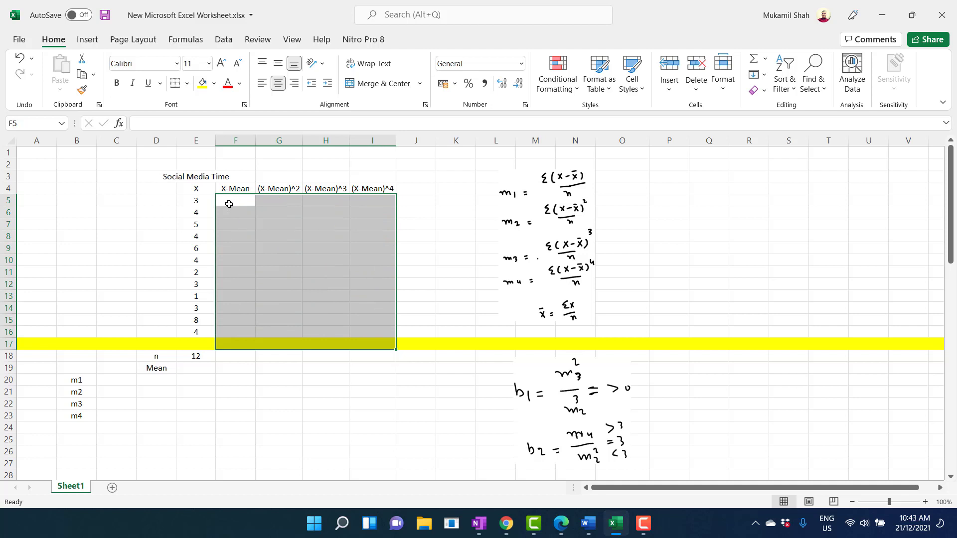
AutoSum the X values E5:E16 into E17, giving a total of 47.
{"action": "left_click", "coordinate": [456, 247]}
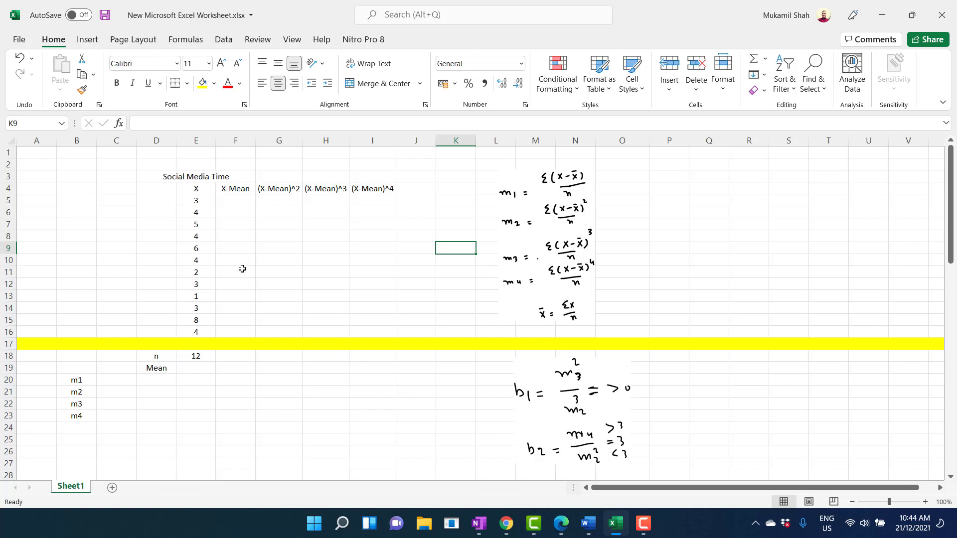
{"action": "left_click", "coordinate": [191, 204]}
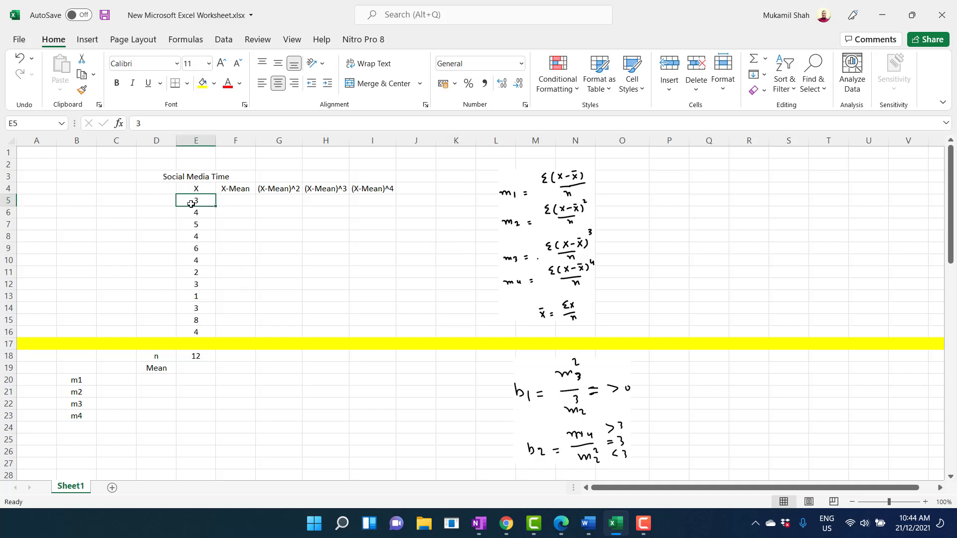
{"action": "key", "text": "shift+Down"}
{"action": "key", "text": "shift+Down"}
{"action": "key", "text": "shift+Down"}
{"action": "key", "text": "shift+Down"}
{"action": "key", "text": "shift+Down"}
{"action": "key", "text": "shift+Down"}
{"action": "key", "text": "shift+Down"}
{"action": "key", "text": "shift+Down"}
{"action": "key", "text": "shift+Down"}
{"action": "key", "text": "shift+Down"}
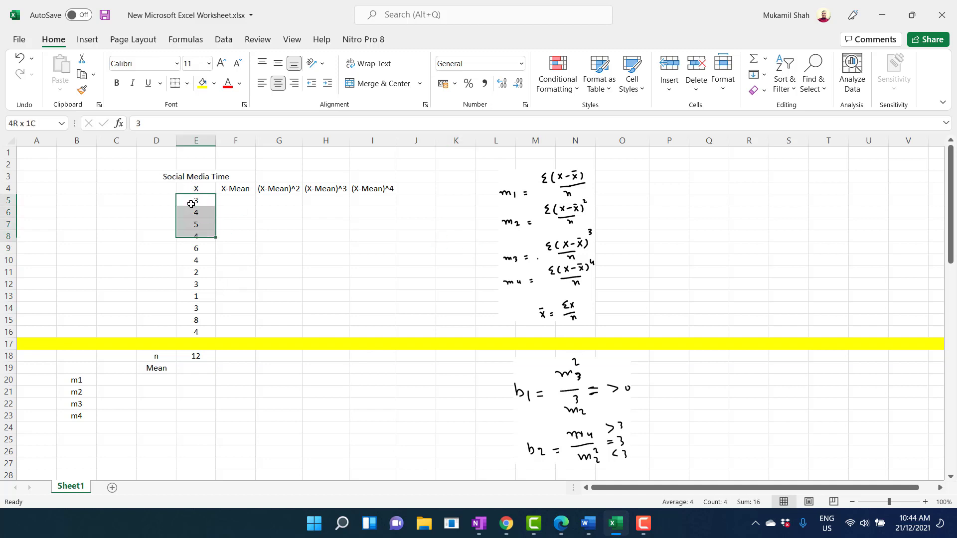
{"action": "key", "text": "shift+Down"}
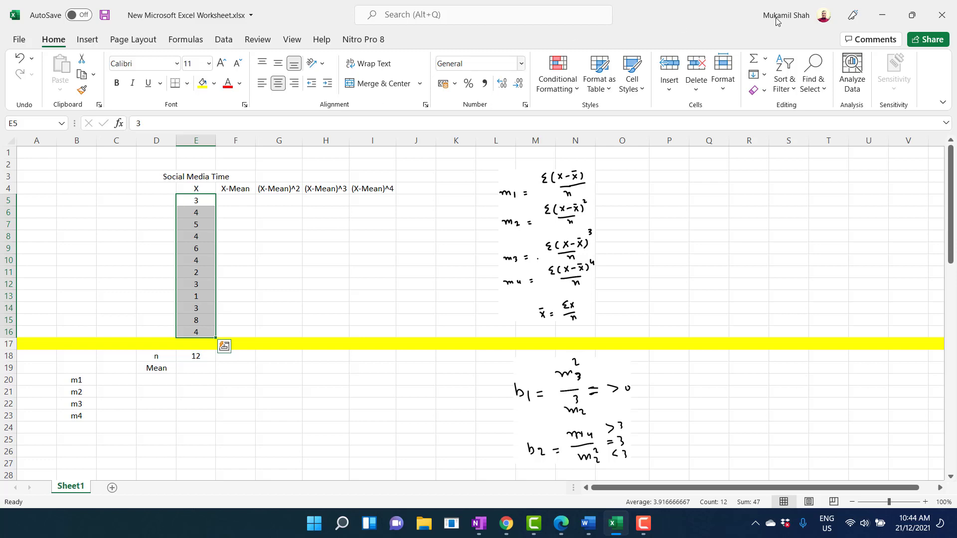
{"action": "left_click", "coordinate": [762, 60]}
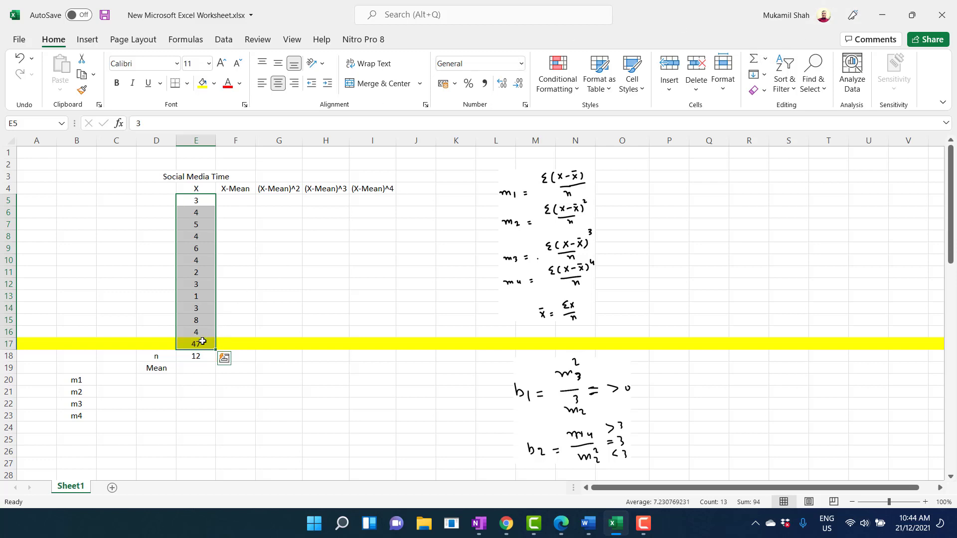
{"action": "left_click", "coordinate": [200, 343]}
{"action": "left_click", "coordinate": [196, 367]}
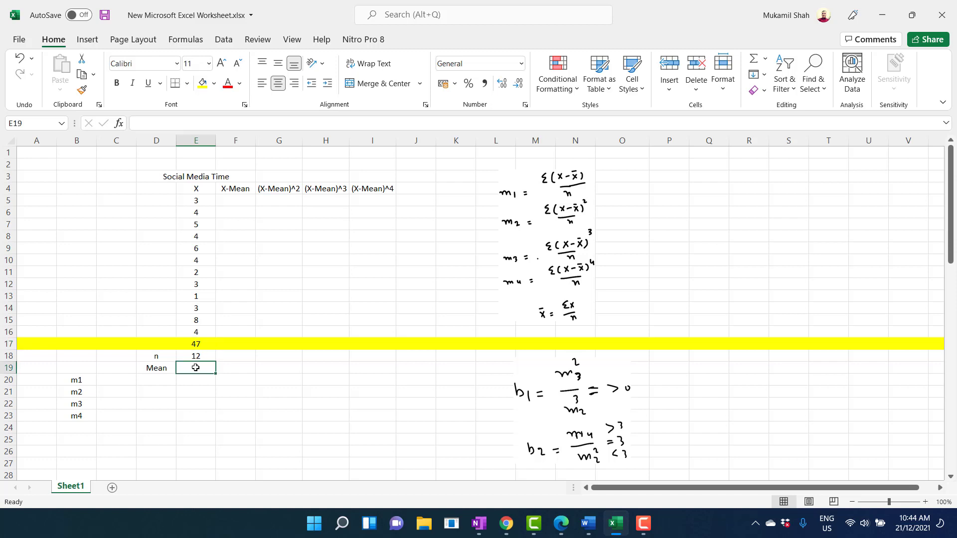
Enter =E17/E18 in E19 for a mean of 3.916667.
{"action": "left_click", "coordinate": [195, 356]}
{"action": "left_click", "coordinate": [193, 367]}
{"action": "type", "text": "="}
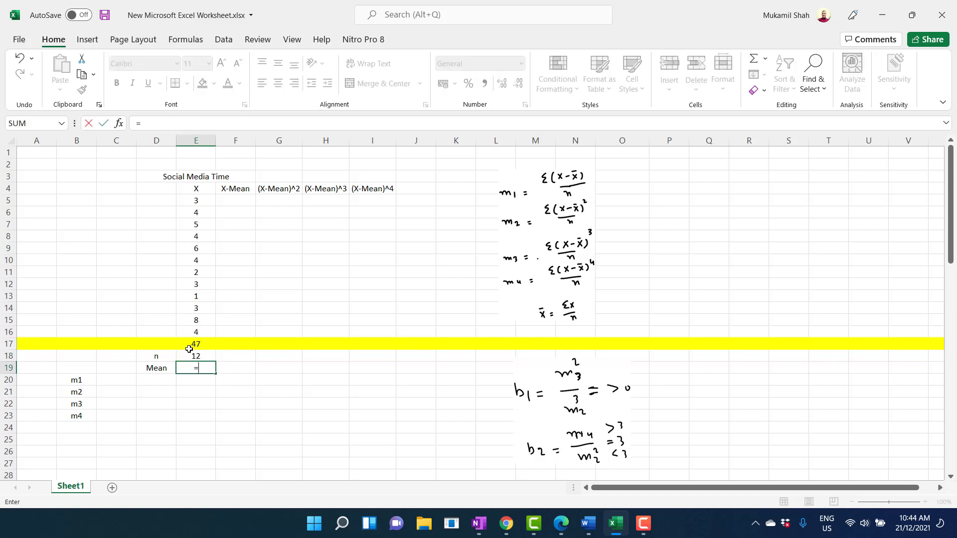
{"action": "left_click", "coordinate": [188, 344]}
{"action": "type", "text": "/"}
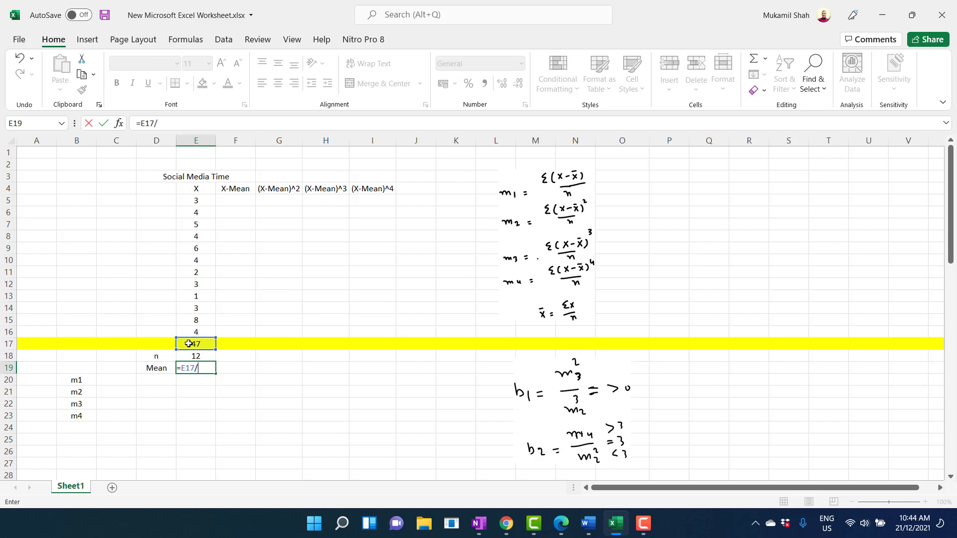
{"action": "left_click", "coordinate": [196, 357]}
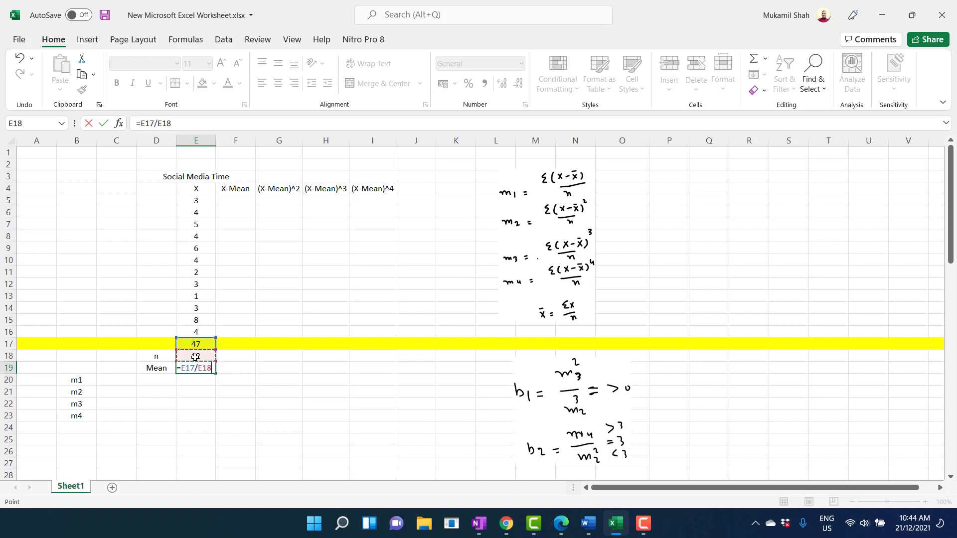
{"action": "key", "text": "Return"}
{"action": "left_click", "coordinate": [248, 393]}
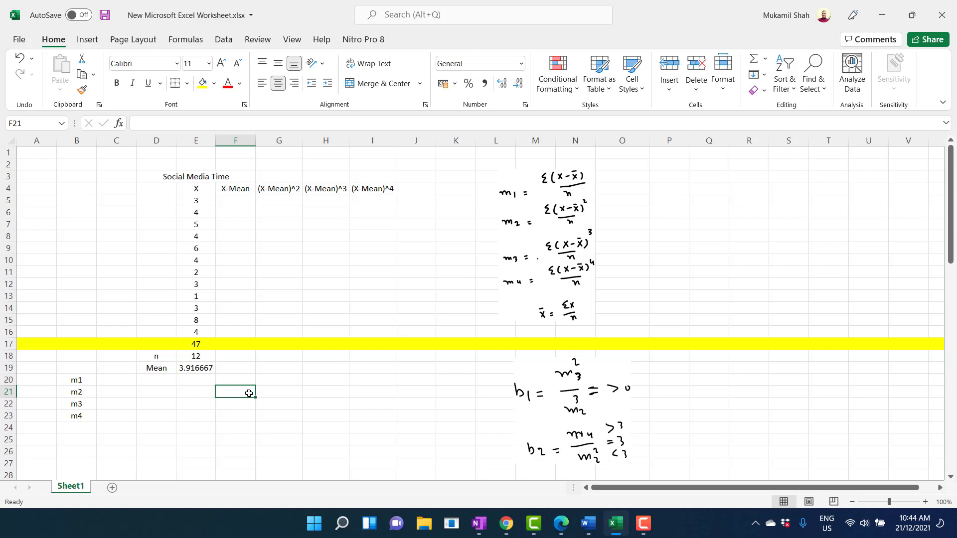
Note 3.91 in O14 beside the handwritten mean formula.
{"action": "left_click", "coordinate": [620, 312]}
{"action": "type", "text": "3."}
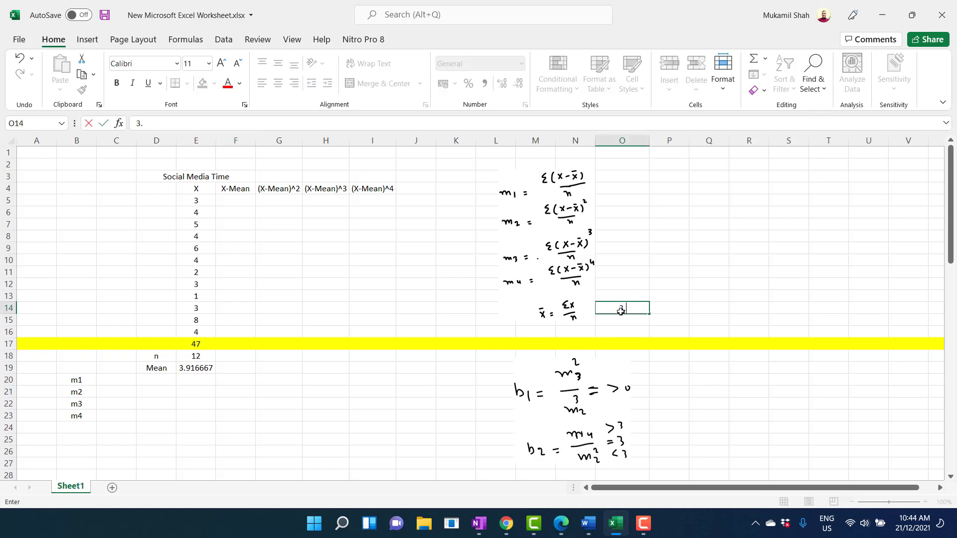
{"action": "type", "text": "91"}
{"action": "left_click", "coordinate": [469, 419]}
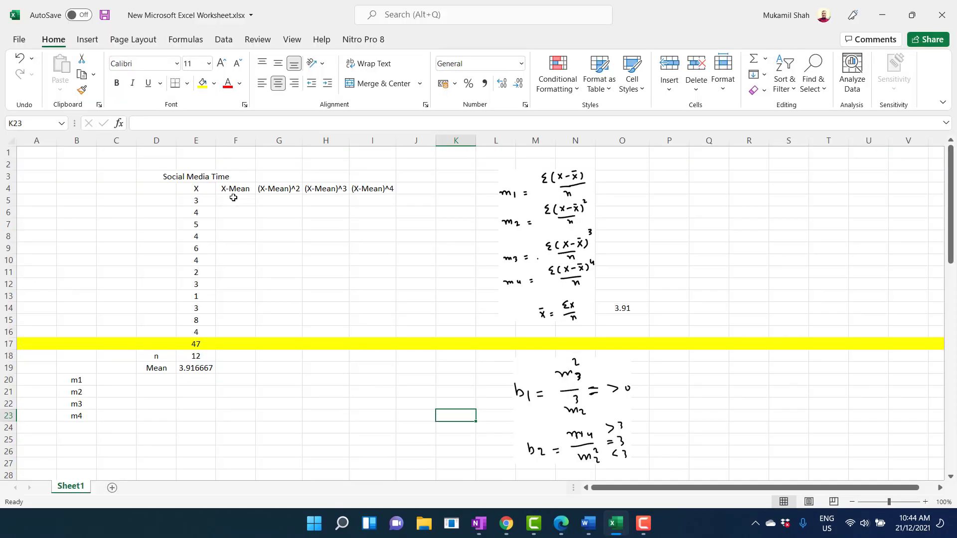
Enter the deviation formula =E5-$E$19 in F5.
{"action": "left_click", "coordinate": [231, 199]}
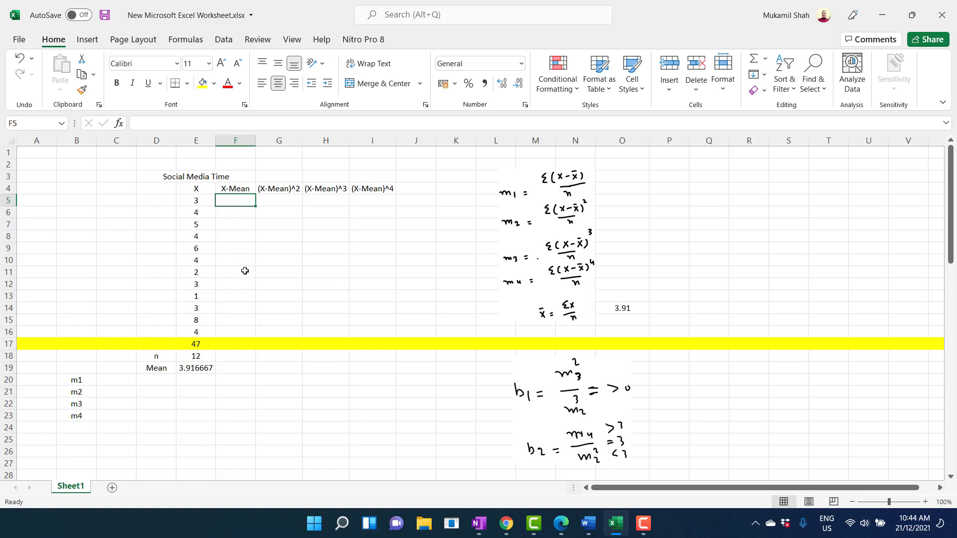
{"action": "type", "text": "="}
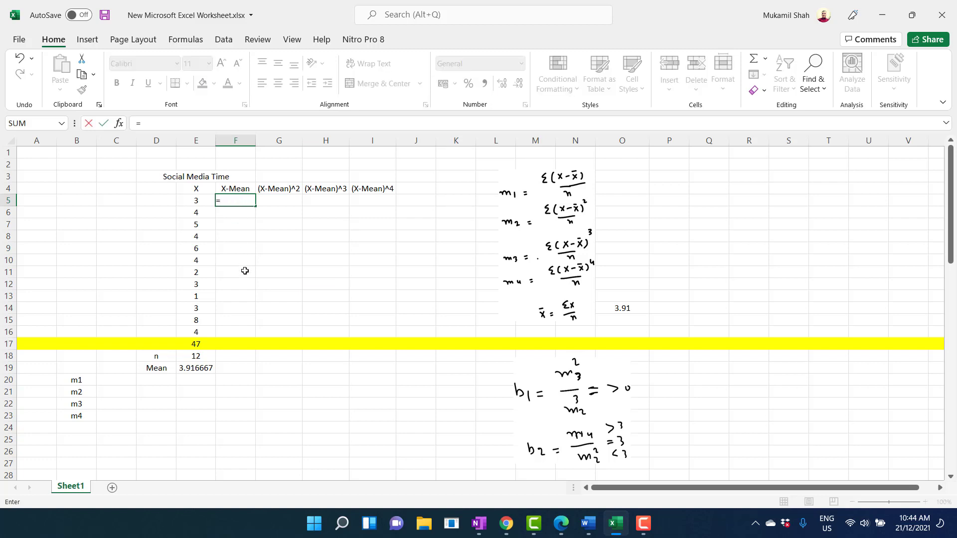
{"action": "left_click", "coordinate": [182, 200]}
{"action": "type", "text": "-"}
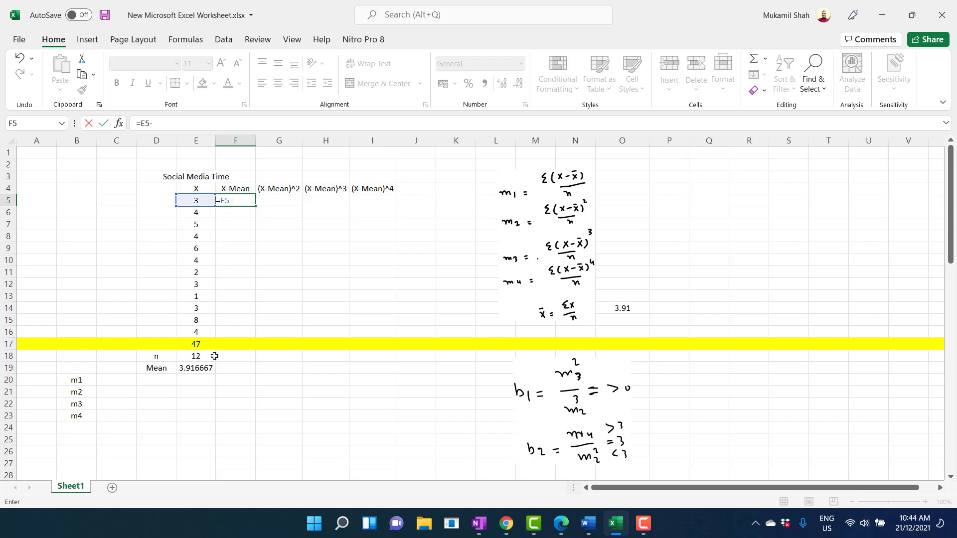
{"action": "left_click", "coordinate": [196, 372]}
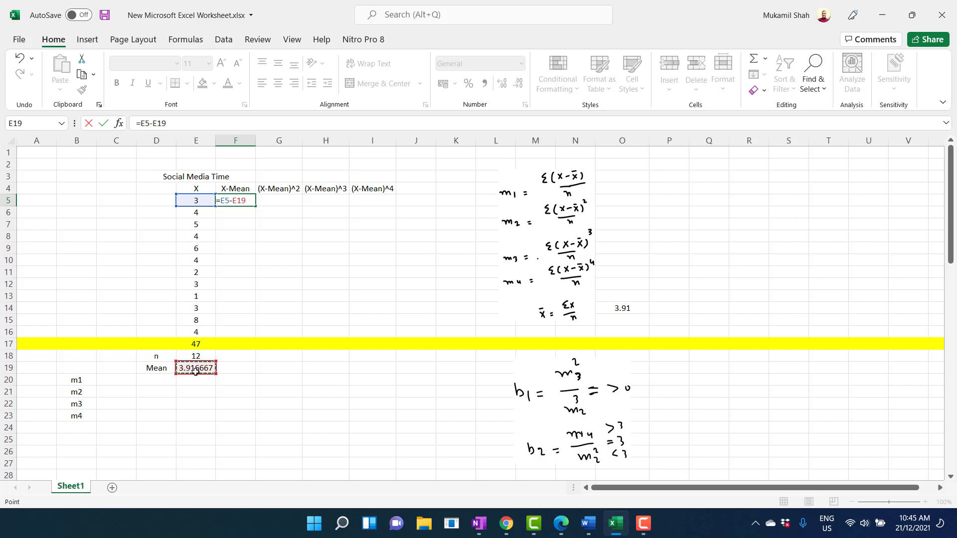
{"action": "key", "text": "F4"}
{"action": "key", "text": "Return"}
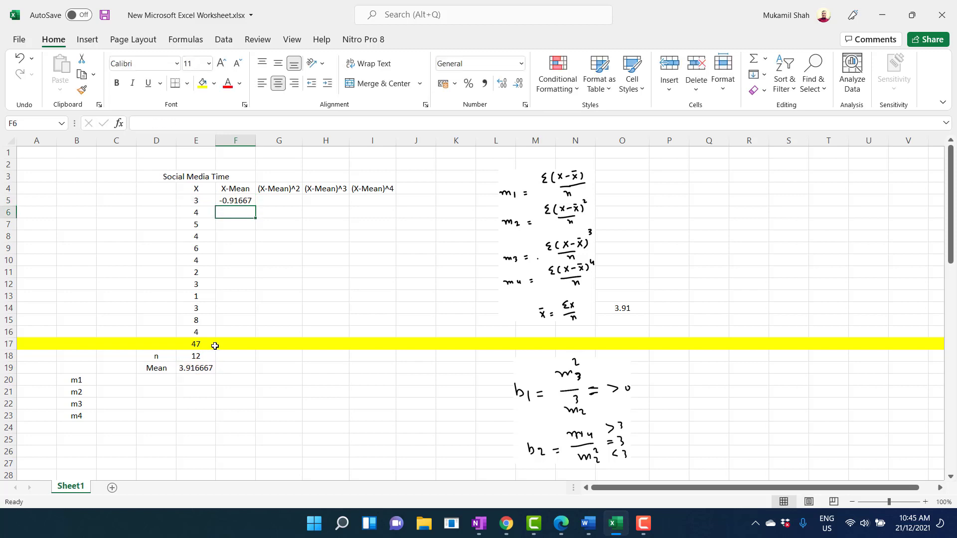
Fill the deviation formula down to F16 and AutoSum it in F17, giving 0.
{"action": "left_click", "coordinate": [222, 200]}
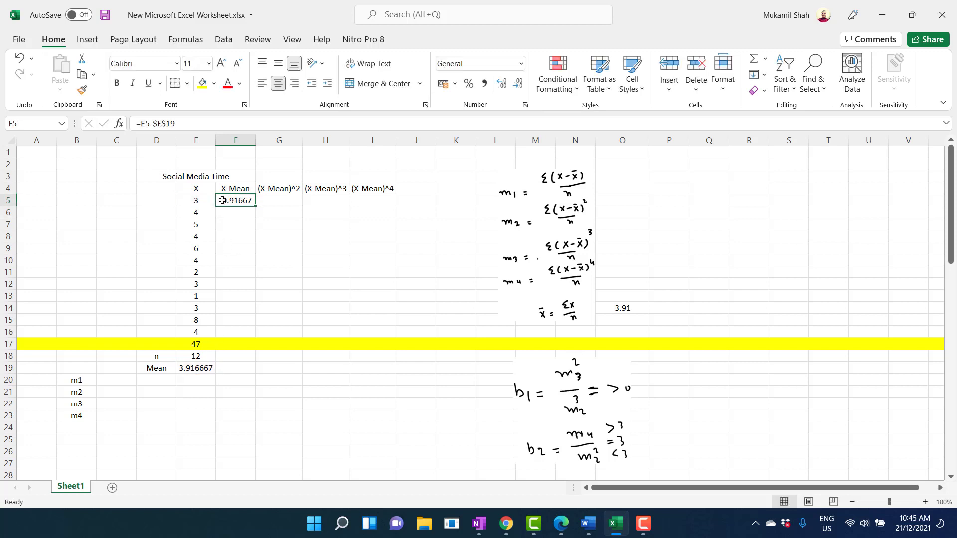
{"action": "key", "text": "ctrl+c"}
{"action": "key", "text": "shift+Down"}
{"action": "key", "text": "shift+Down"}
{"action": "key", "text": "shift+Down"}
{"action": "key", "text": "shift+Down"}
{"action": "key", "text": "shift+Down"}
{"action": "key", "text": "shift+Down"}
{"action": "key", "text": "shift+Down"}
{"action": "key", "text": "shift+Down"}
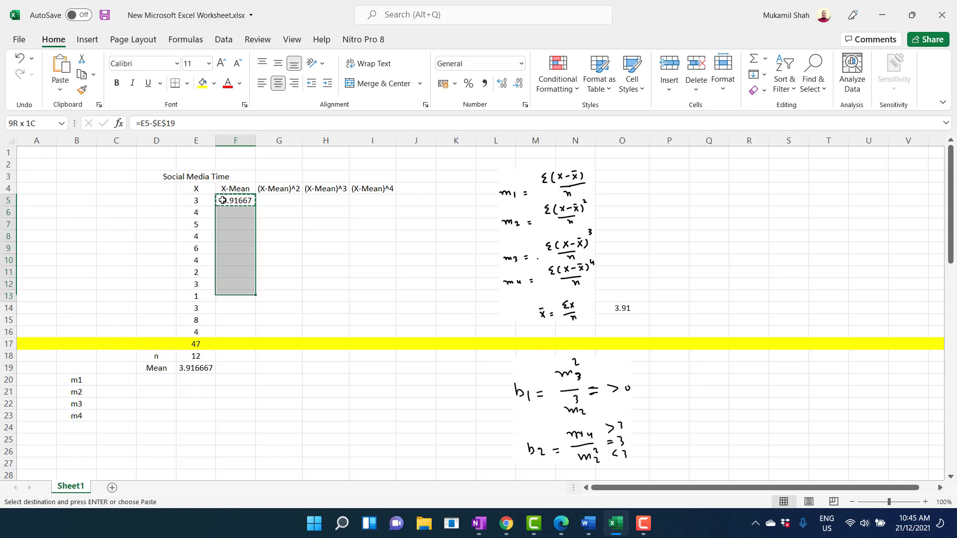
{"action": "key", "text": "shift+Down"}
{"action": "key", "text": "shift+Down"}
{"action": "key", "text": "shift+Down"}
{"action": "key", "text": "Return"}
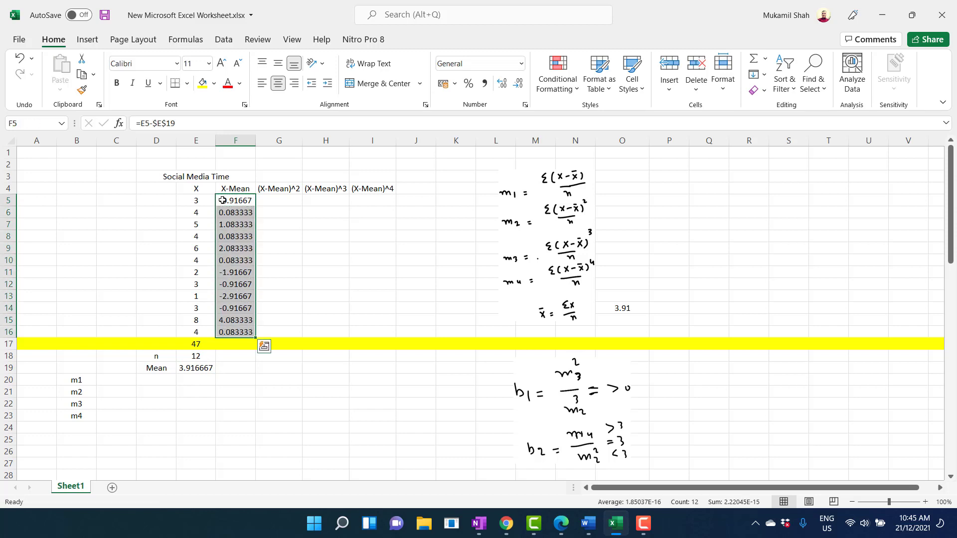
{"action": "left_click", "coordinate": [291, 270]}
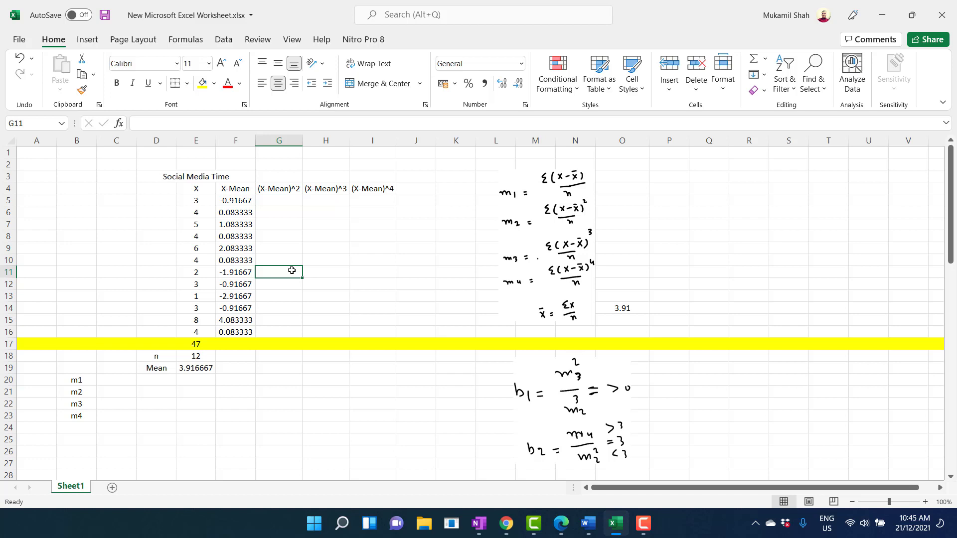
{"action": "left_click", "coordinate": [235, 201]}
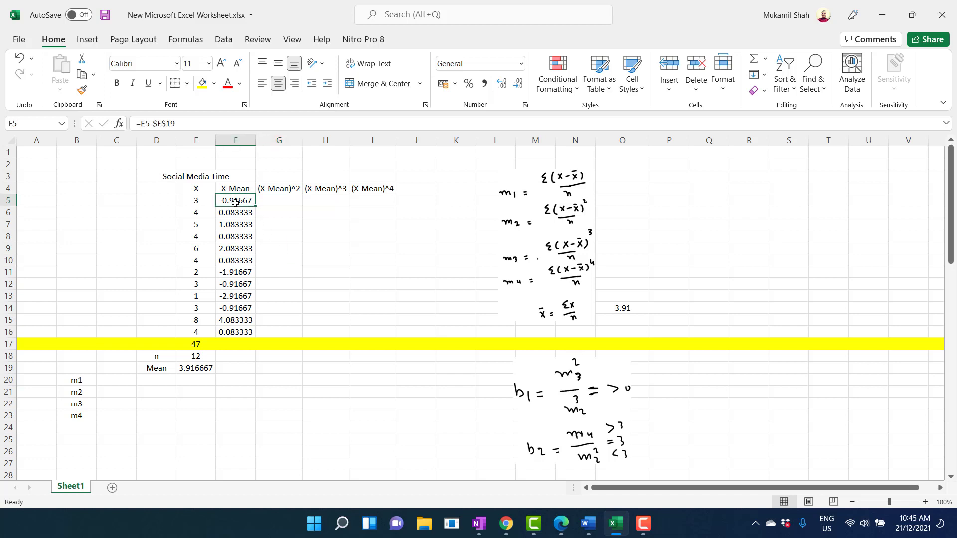
{"action": "double_click", "coordinate": [256, 206]}
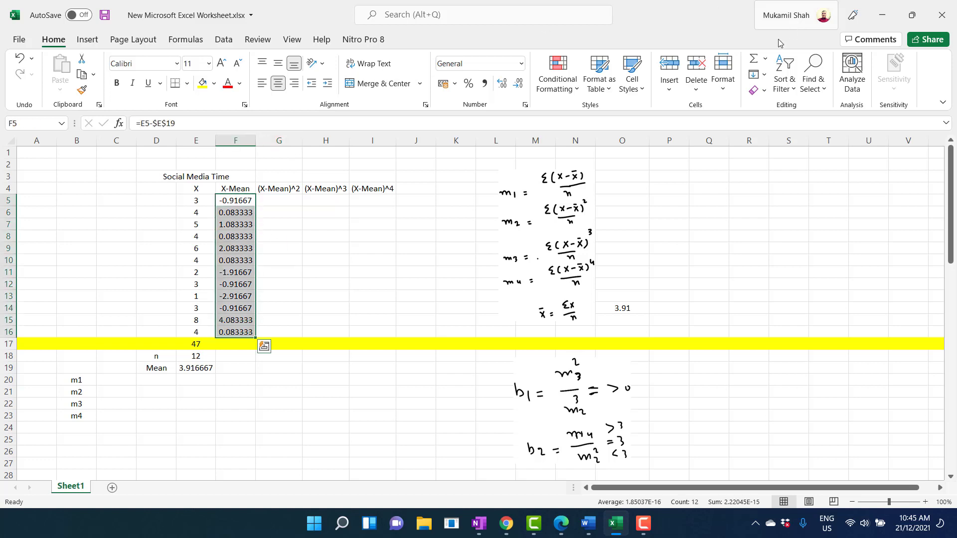
{"action": "left_click", "coordinate": [755, 59]}
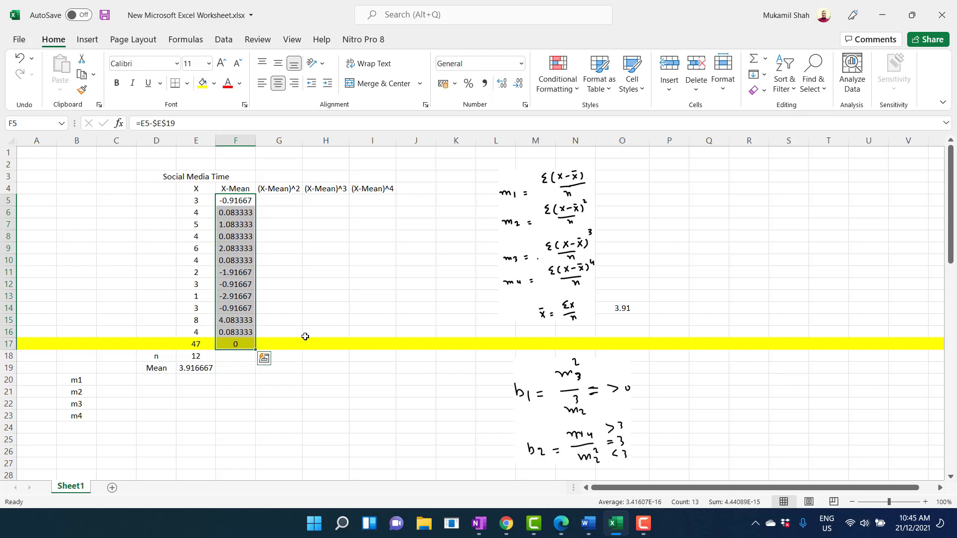
{"action": "left_click", "coordinate": [235, 345]}
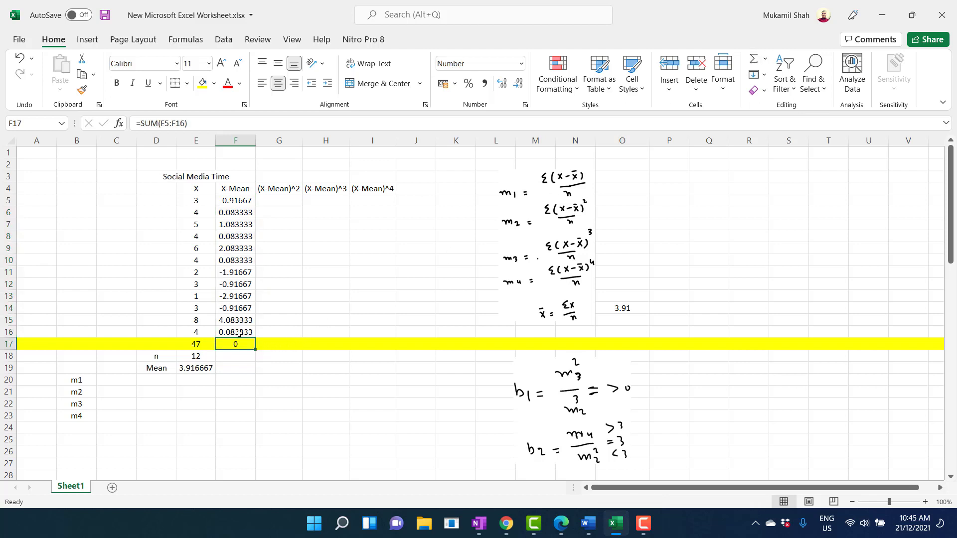
{"action": "left_click", "coordinate": [278, 199]}
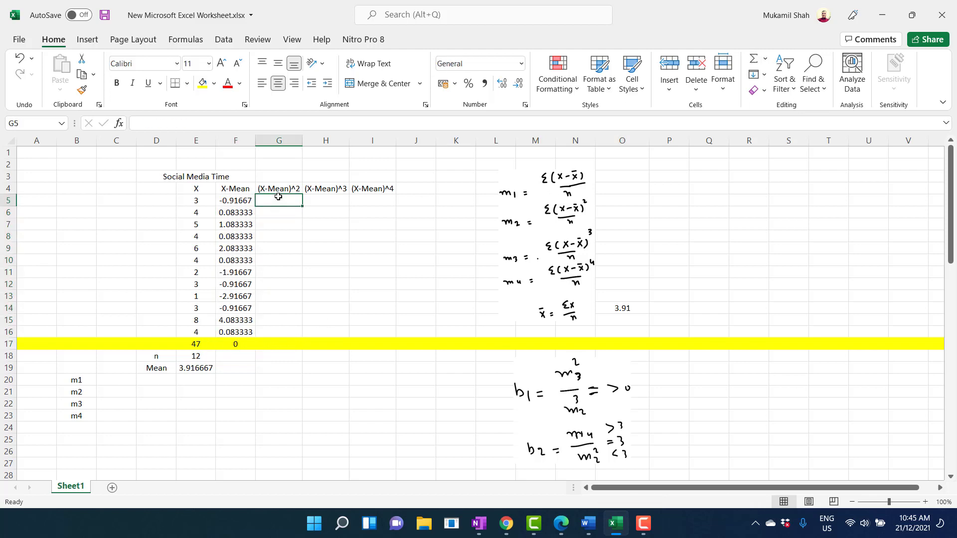
Enter =F5^2 in G5 and fill it down to G16.
{"action": "type", "text": "="}
{"action": "left_click", "coordinate": [238, 200]}
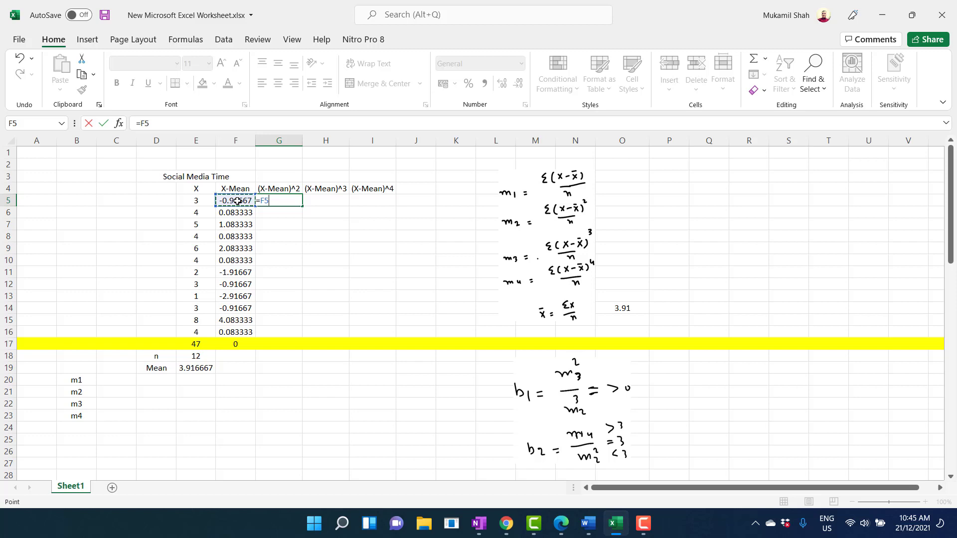
{"action": "type", "text": "^2"}
{"action": "key", "text": "Return"}
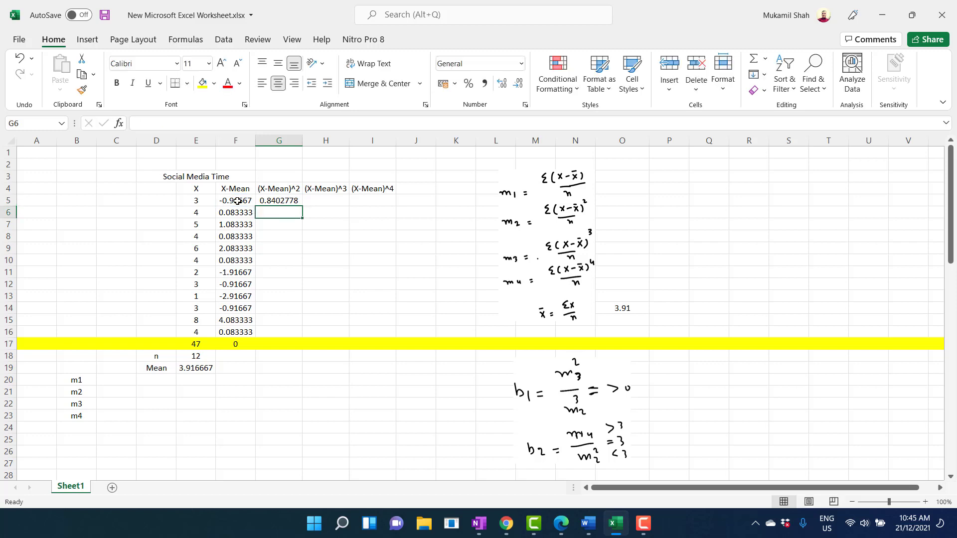
{"action": "left_click", "coordinate": [284, 202]}
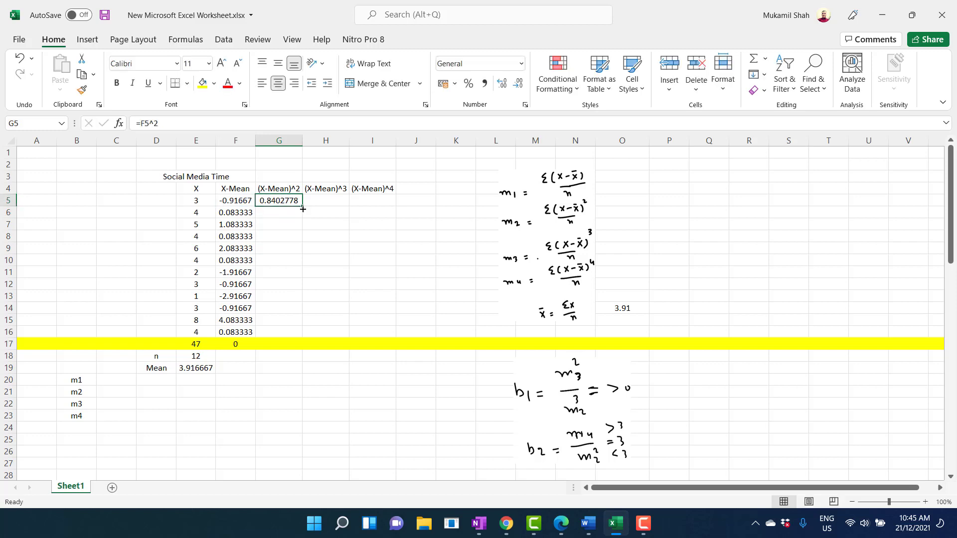
{"action": "left_click_drag", "start_coordinate": [302, 208], "coordinate": [299, 335]}
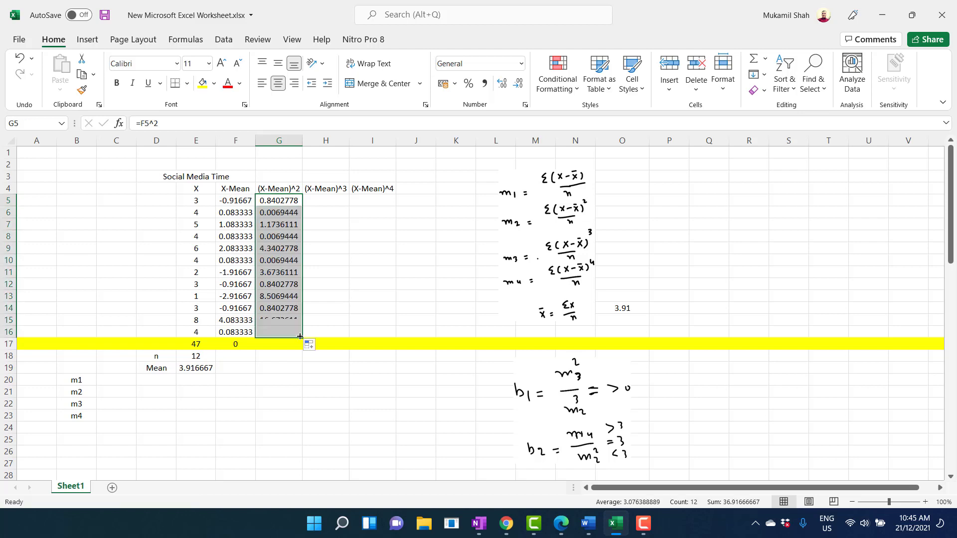
{"action": "left_click", "coordinate": [315, 205]}
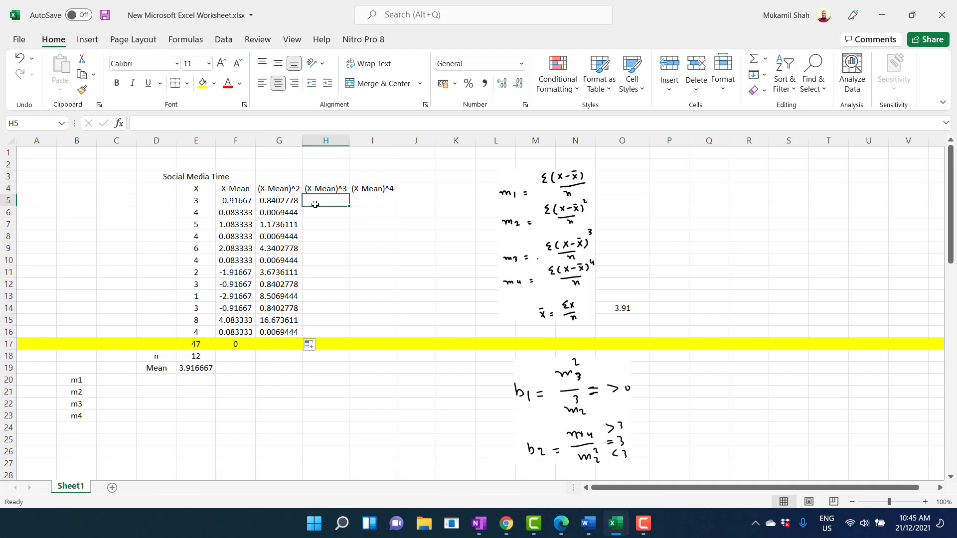
Enter =F5^3 in H5 and fill it down to H16.
{"action": "type", "text": "="}
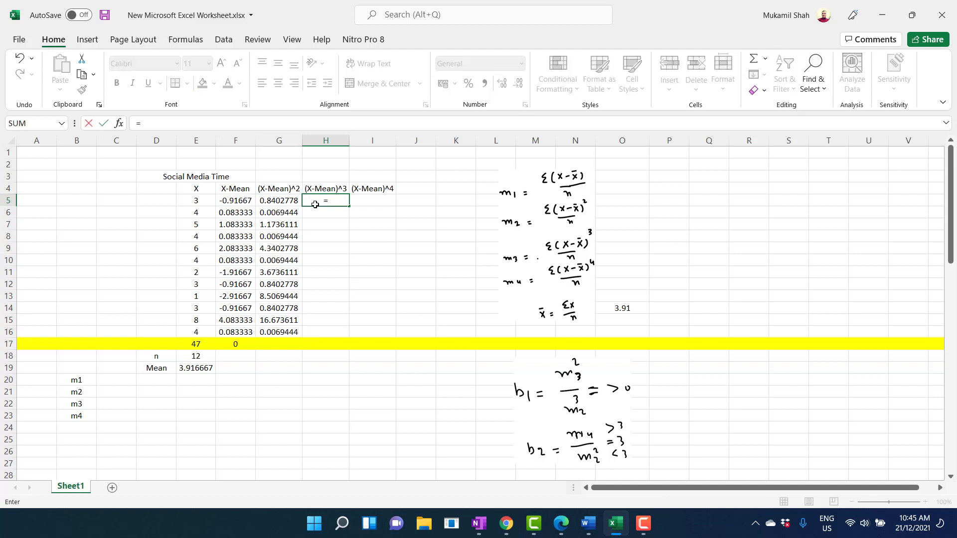
{"action": "left_click", "coordinate": [225, 202]}
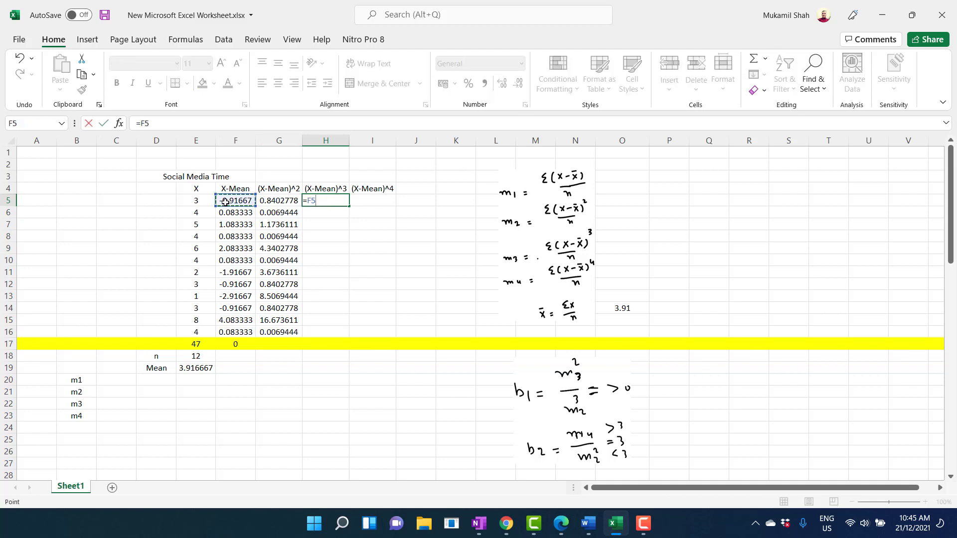
{"action": "type", "text": "^3"}
{"action": "key", "text": "Return"}
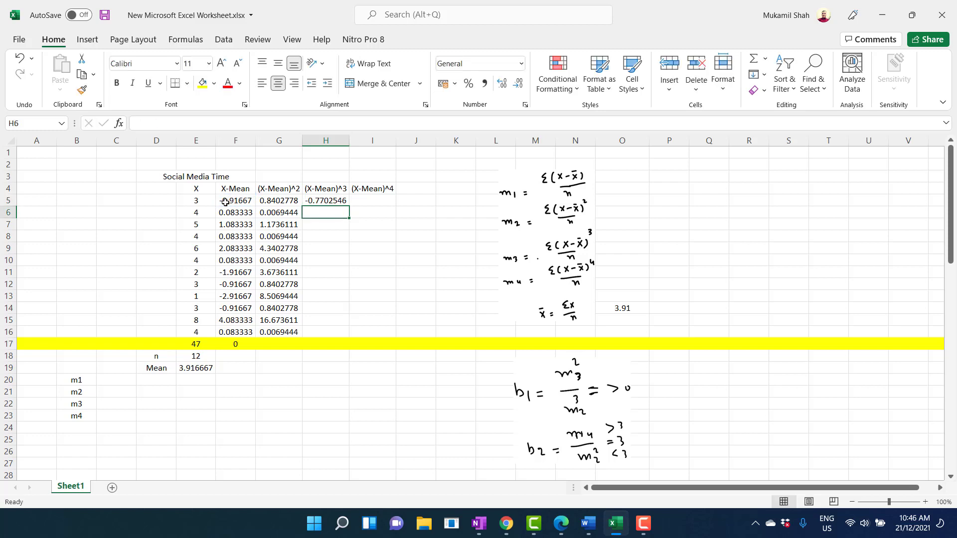
{"action": "left_click", "coordinate": [325, 201]}
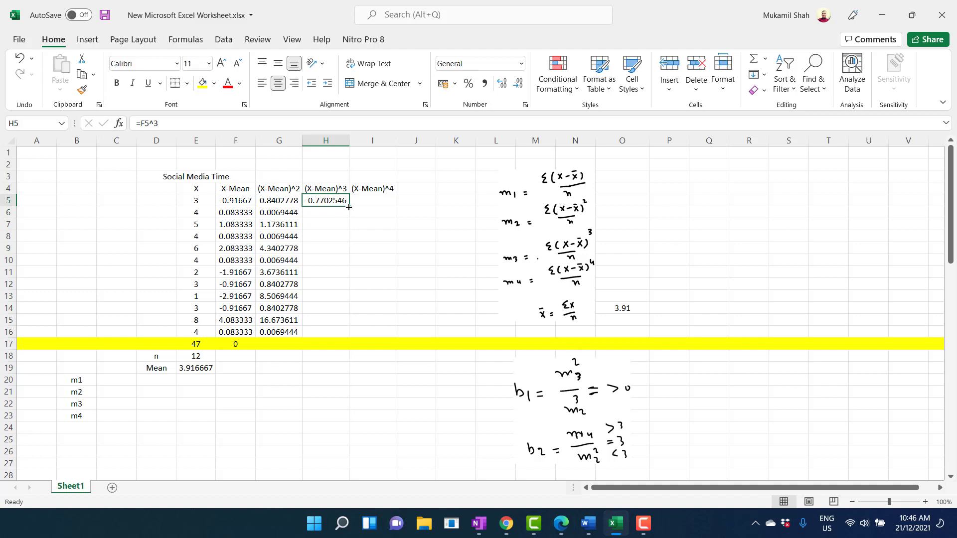
{"action": "left_click_drag", "start_coordinate": [349, 206], "coordinate": [338, 339]}
Enter =F5^4 in I5 and fill it down toward row 16.
{"action": "left_click", "coordinate": [372, 199]}
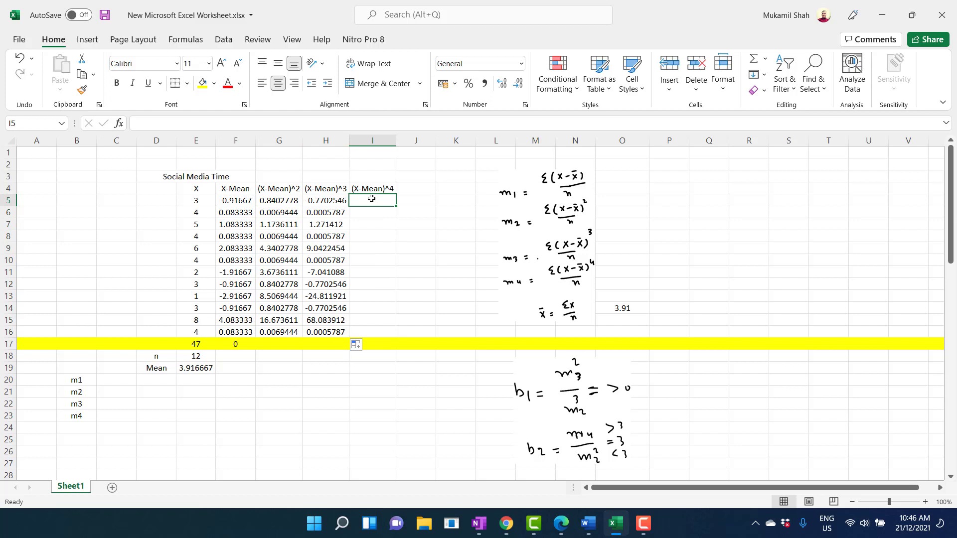
{"action": "type", "text": "="}
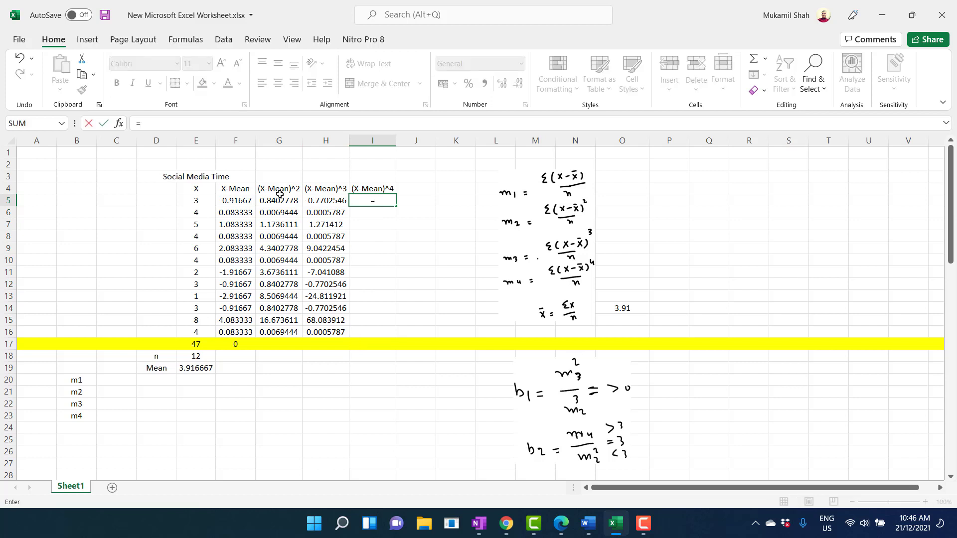
{"action": "left_click", "coordinate": [238, 200]}
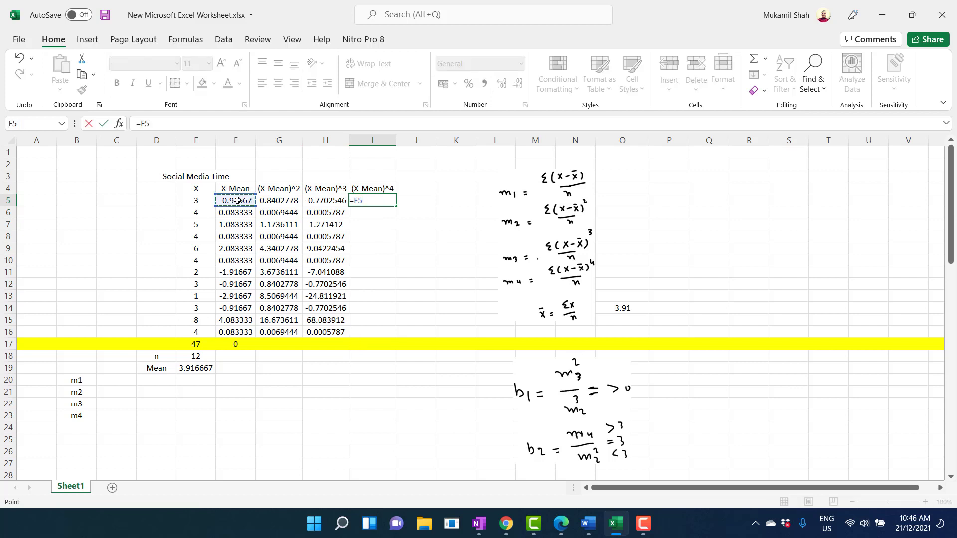
{"action": "type", "text": "^4"}
{"action": "key", "text": "Return"}
{"action": "left_click", "coordinate": [368, 200]}
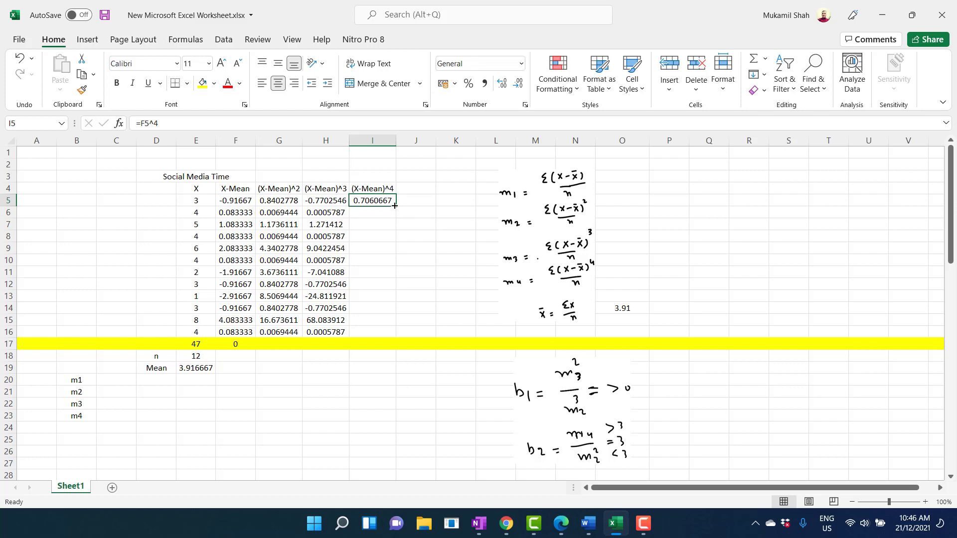
{"action": "left_click_drag", "start_coordinate": [395, 205], "coordinate": [391, 337]}
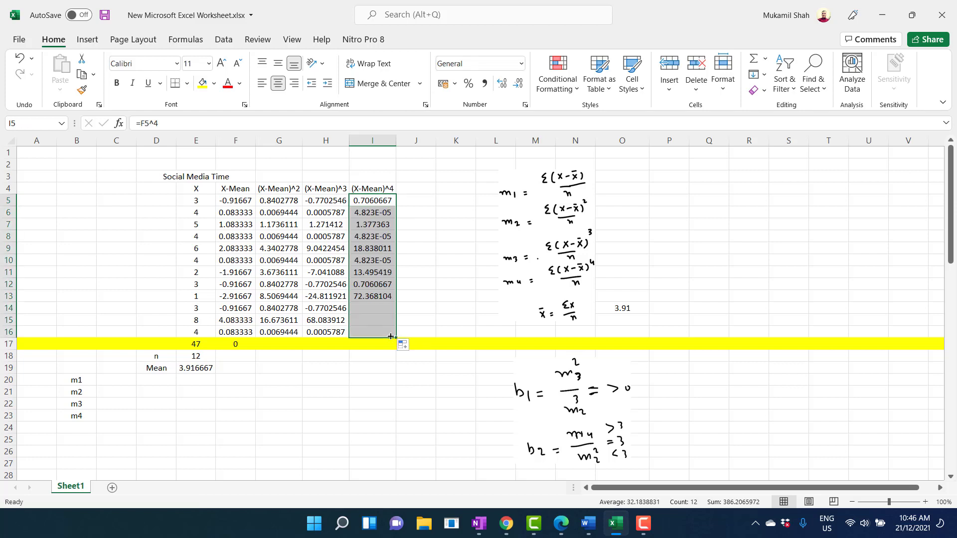
Copy the F17 SUM formula across to I17, giving totals 37, 44 and 386.
{"action": "left_click", "coordinate": [241, 344]}
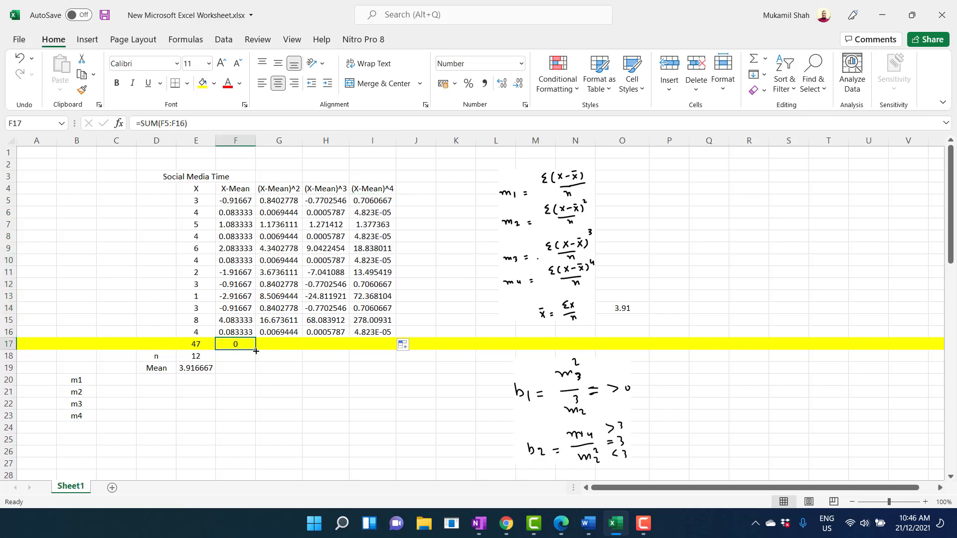
{"action": "left_click_drag", "start_coordinate": [256, 351], "coordinate": [387, 346]}
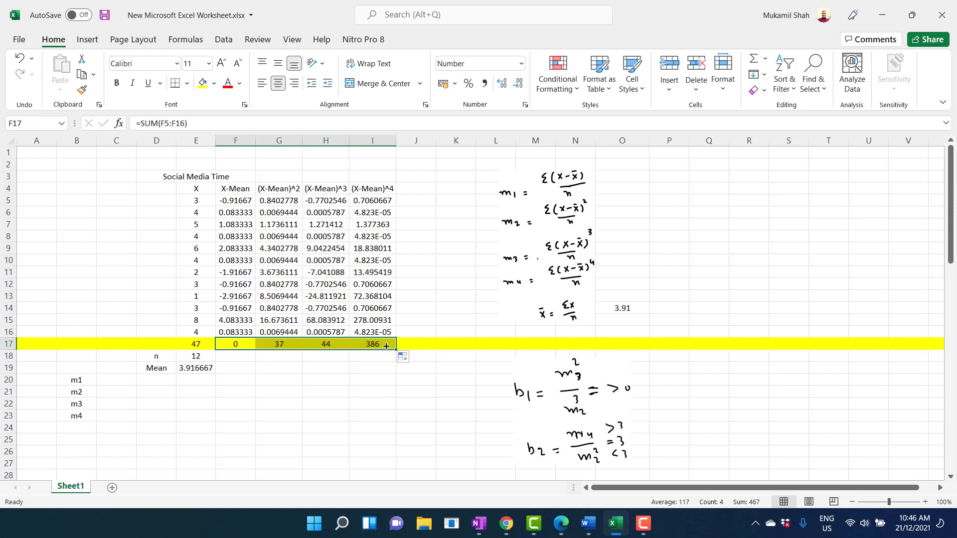
{"action": "left_click", "coordinate": [375, 368]}
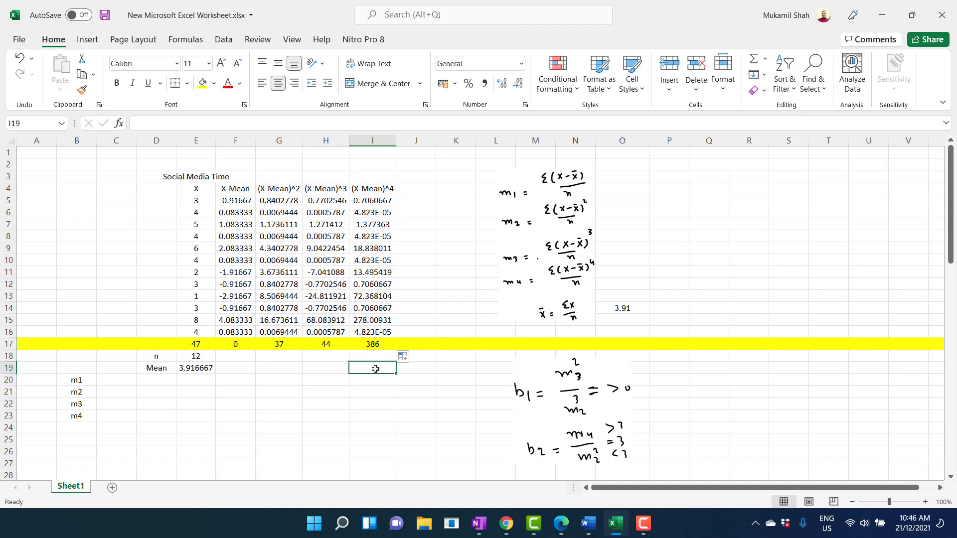
{"action": "left_click", "coordinate": [231, 344]}
{"action": "left_click", "coordinate": [277, 342]}
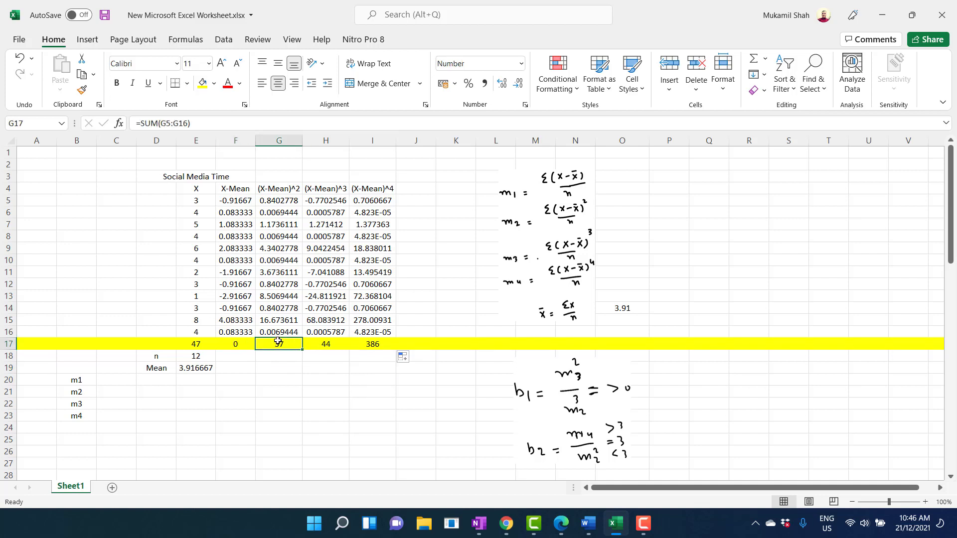
{"action": "left_click", "coordinate": [318, 345]}
{"action": "left_click", "coordinate": [358, 344]}
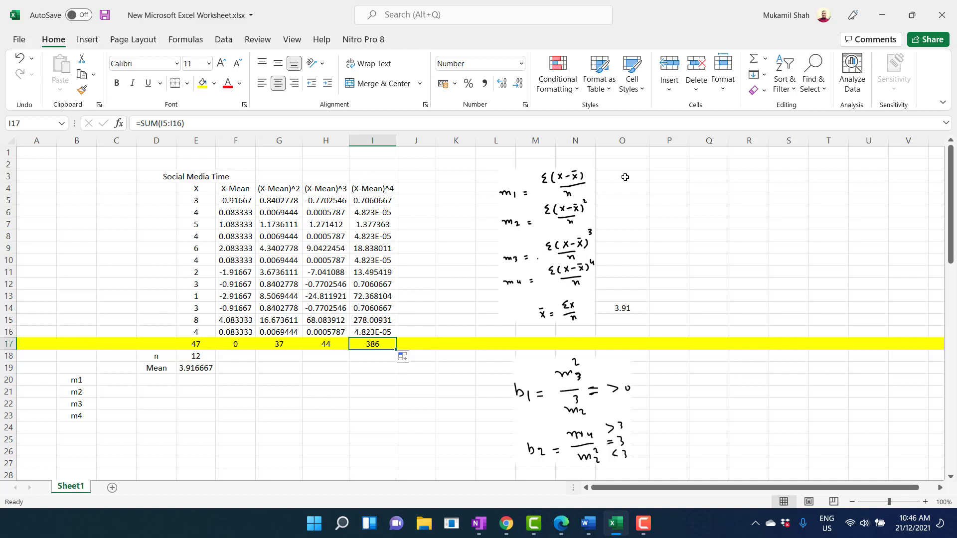
{"action": "left_click", "coordinate": [625, 177]}
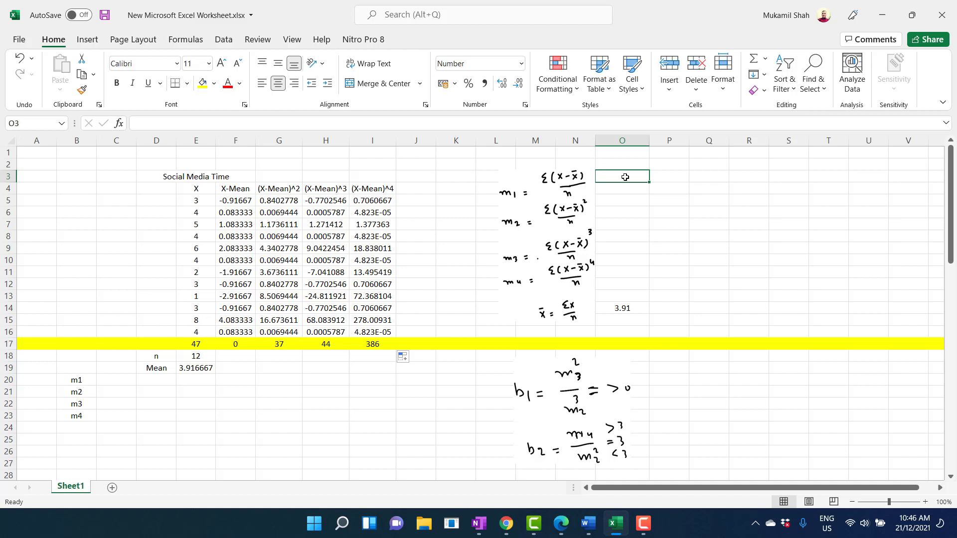
Calculate m1 in O3 as =F17/E18, giving 0.00.
{"action": "type", "text": "="}
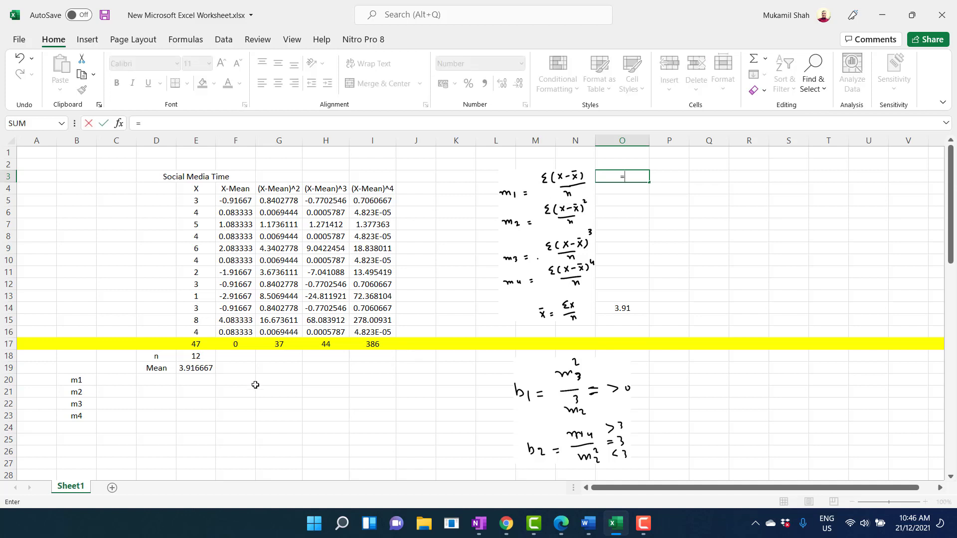
{"action": "left_click", "coordinate": [233, 345]}
{"action": "type", "text": "/"}
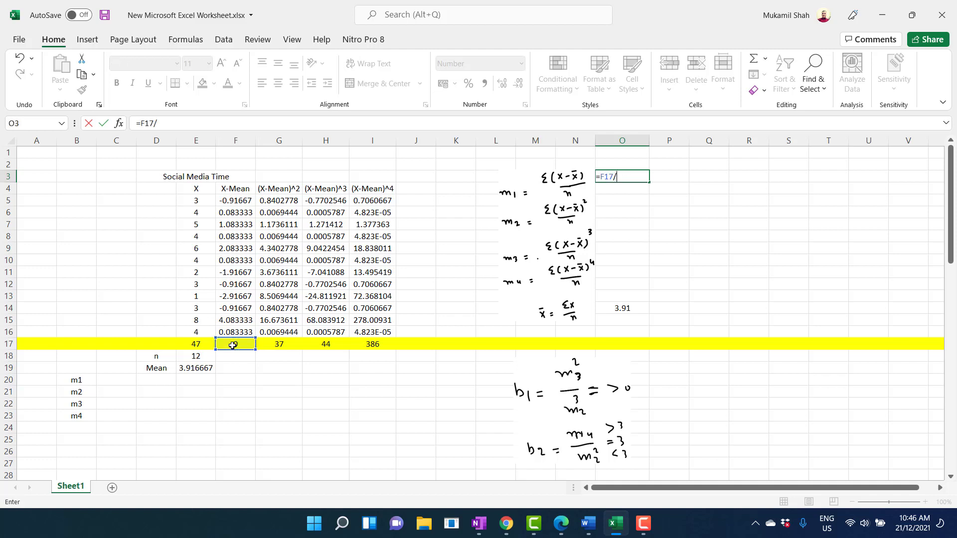
{"action": "left_click", "coordinate": [191, 357]}
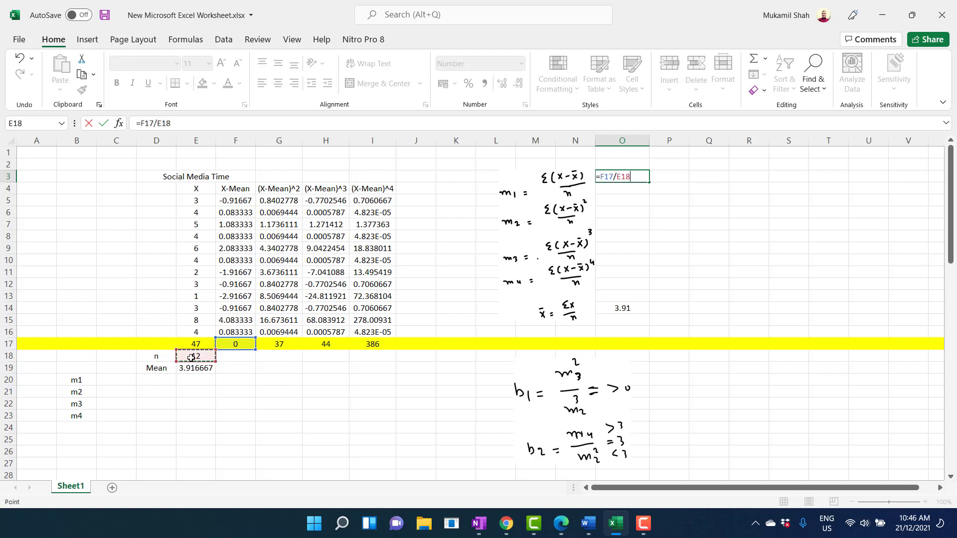
{"action": "key", "text": "Return"}
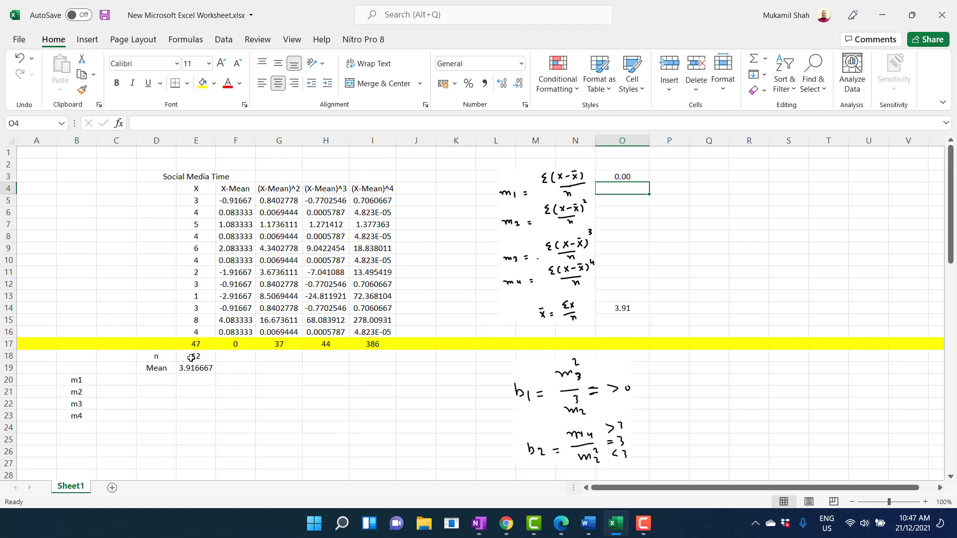
Calculate m2 in O6 as =G17/E18, giving 3.076388889.
{"action": "left_click", "coordinate": [605, 214]}
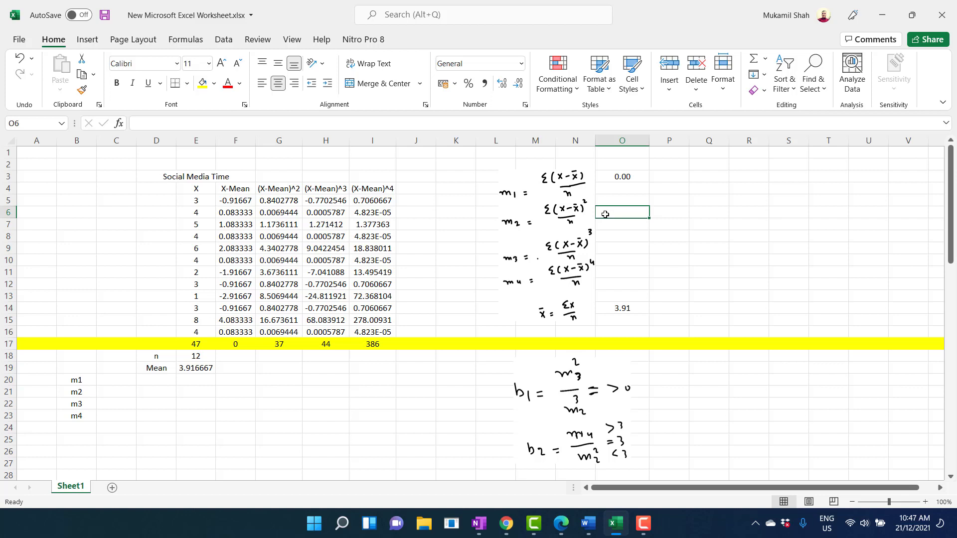
{"action": "type", "text": "="}
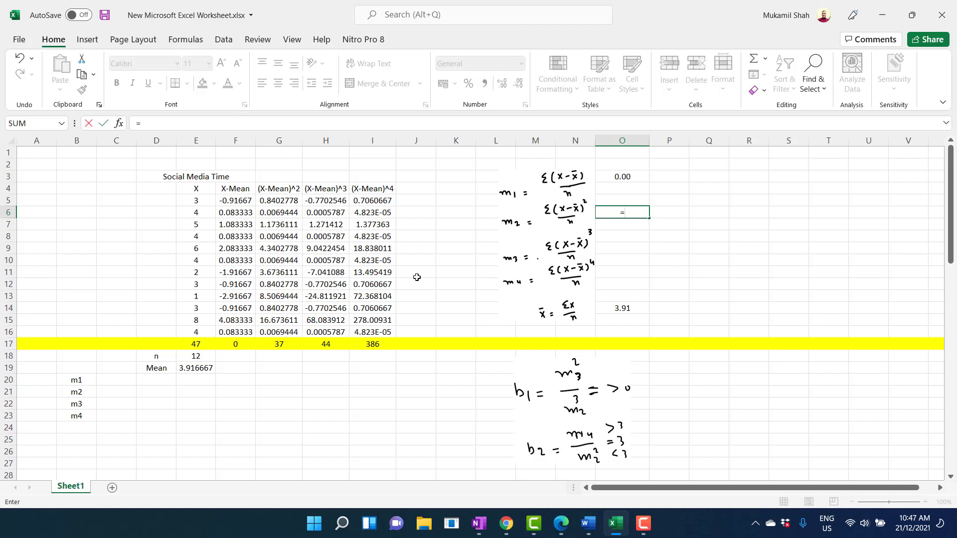
{"action": "left_click", "coordinate": [287, 347]}
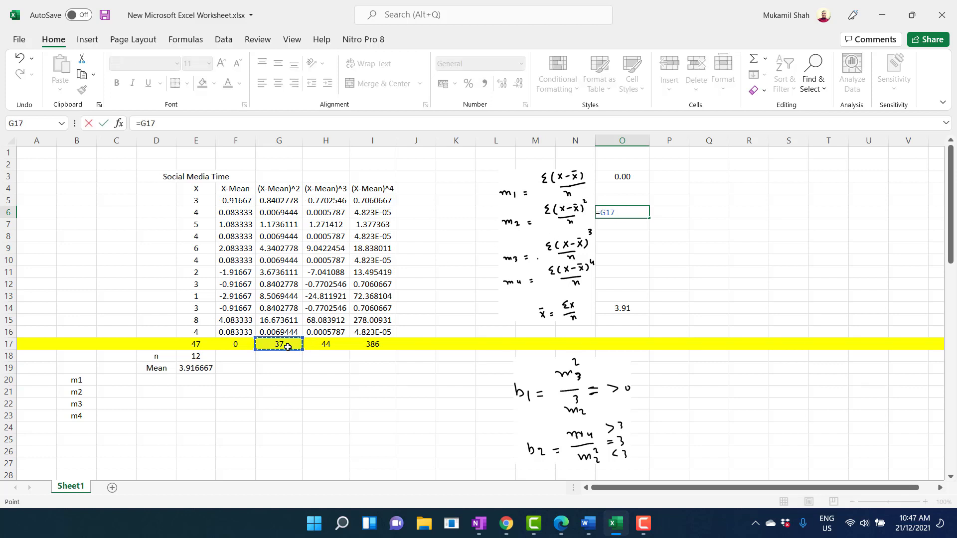
{"action": "type", "text": "/"}
{"action": "left_click", "coordinate": [197, 357]}
{"action": "key", "text": "Return"}
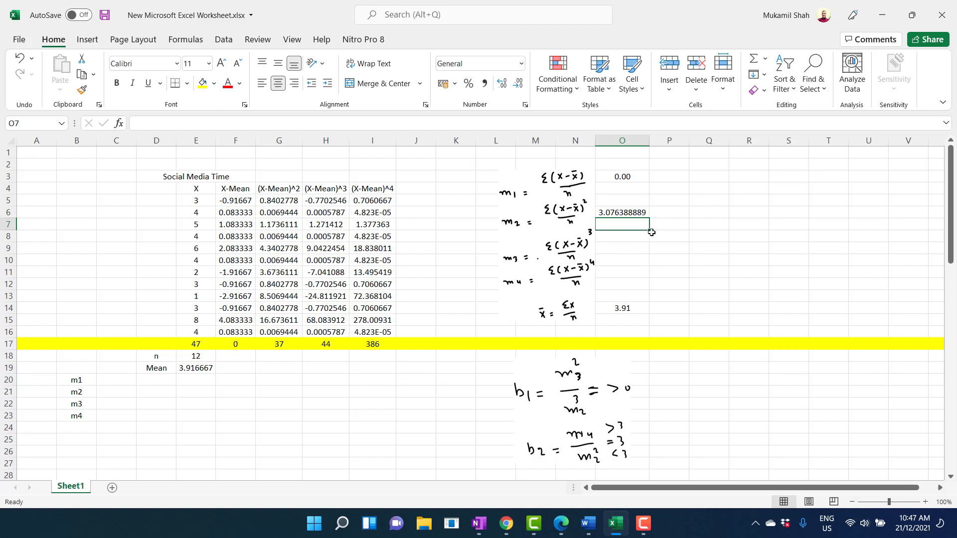
Label the m2 value "Variance" in P6.
{"action": "left_click", "coordinate": [672, 210]}
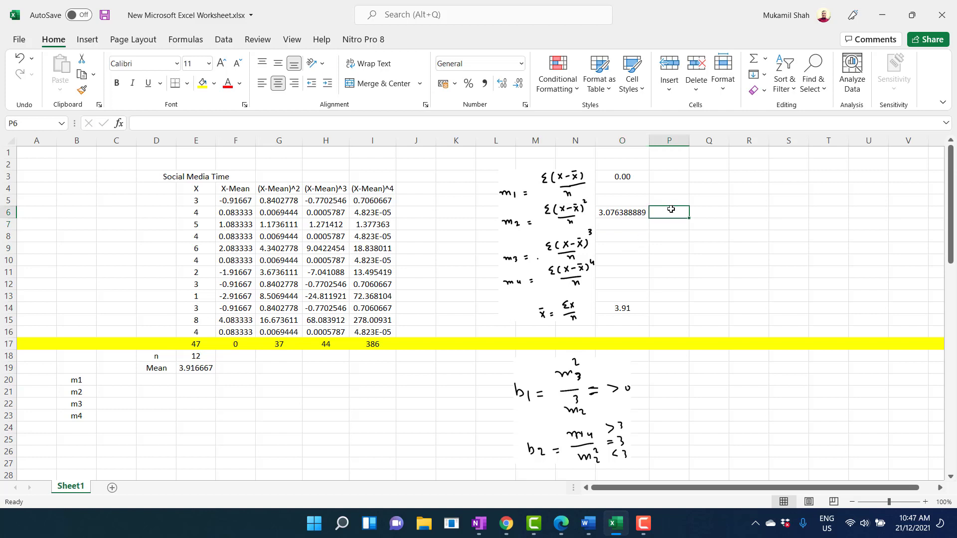
{"action": "type", "text": "Varince"}
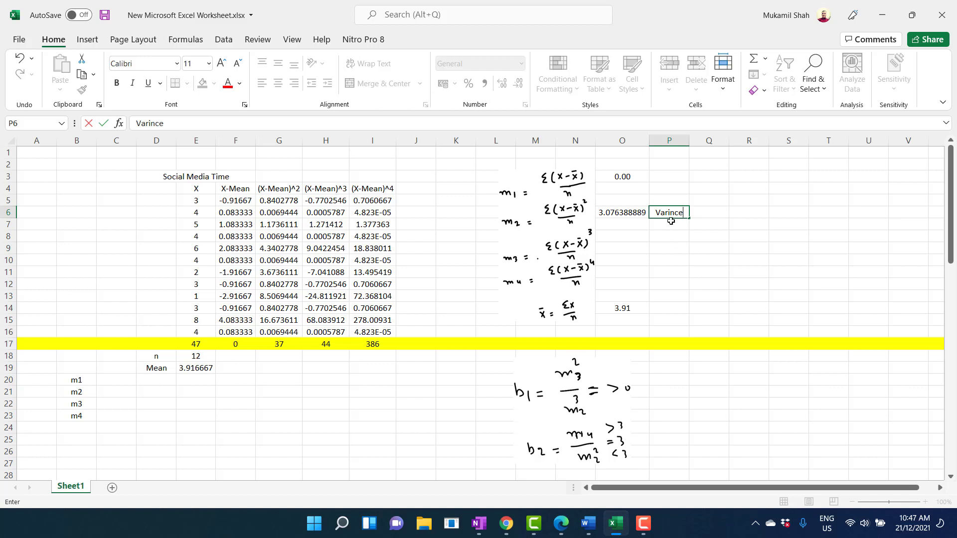
{"action": "key", "text": "BackSpace"}
{"action": "key", "text": "BackSpace"}
{"action": "key", "text": "BackSpace"}
{"action": "type", "text": "ance"}
{"action": "left_click", "coordinate": [618, 253]}
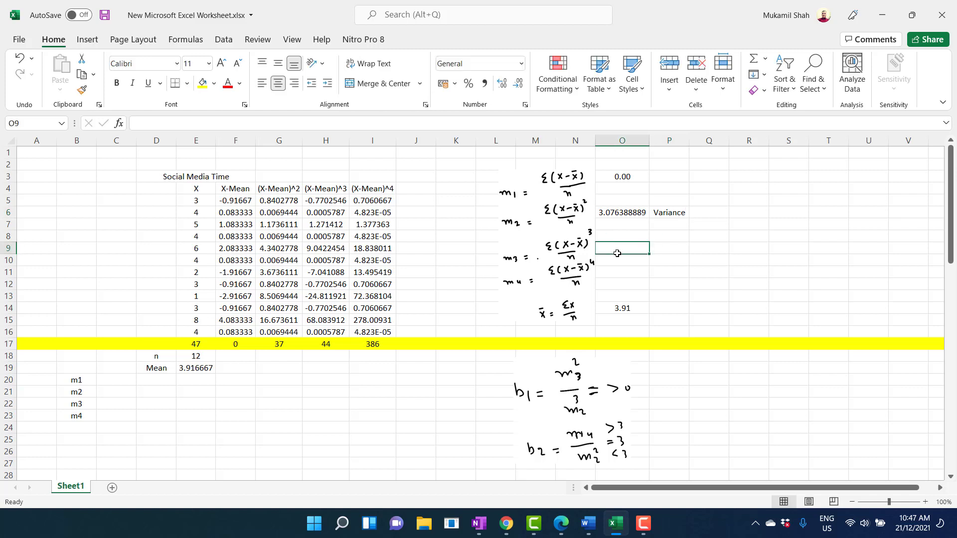
Calculate m3 in O9 as =H17/E18, giving 3.686342593.
{"action": "type", "text": "="}
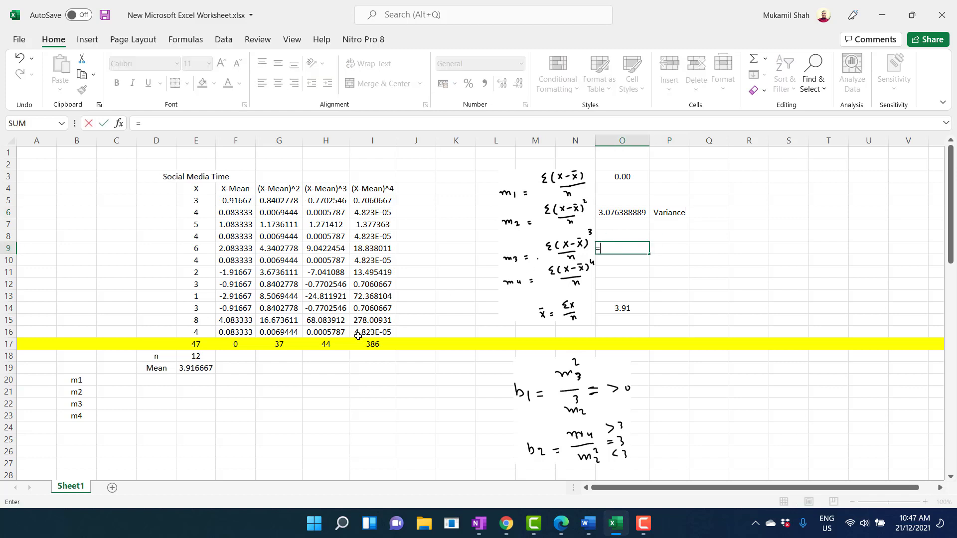
{"action": "left_click", "coordinate": [330, 345]}
{"action": "type", "text": "/"}
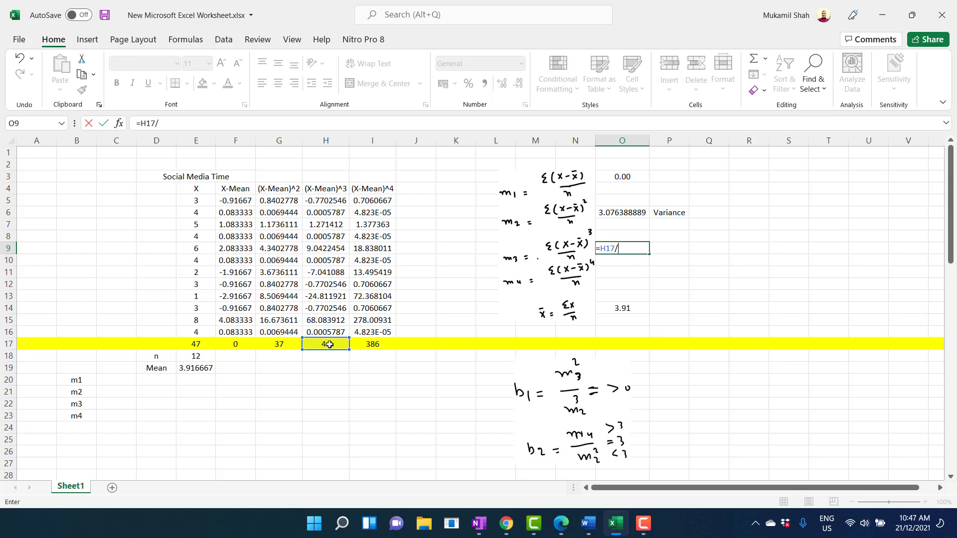
{"action": "left_click", "coordinate": [204, 357]}
{"action": "key", "text": "Return"}
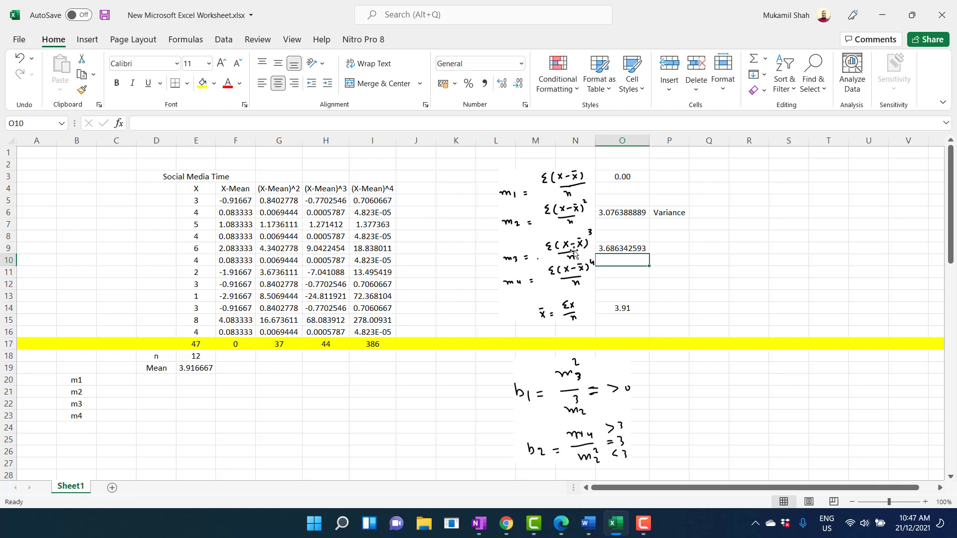
{"action": "left_click", "coordinate": [618, 247]}
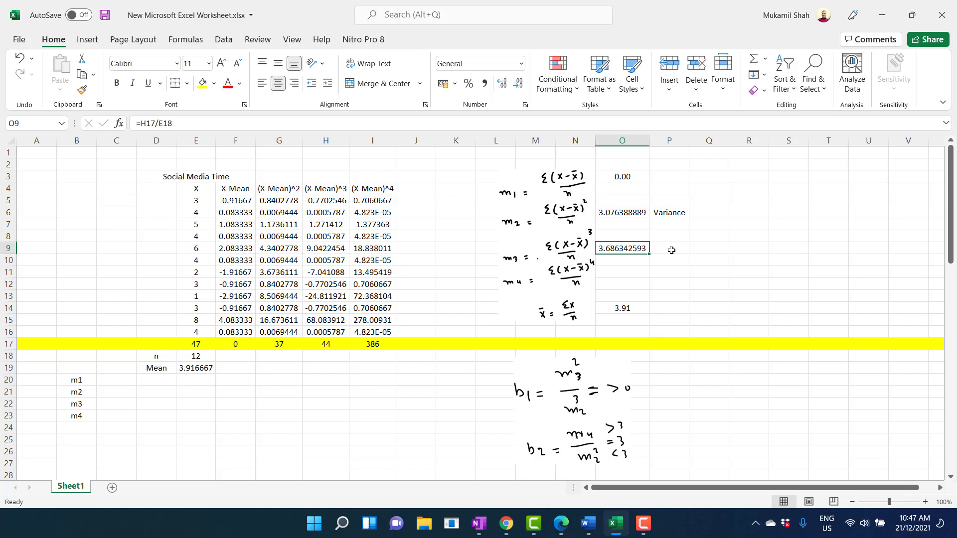
Calculate m4 in O11 as =I17/E18, giving 32.1838831, then review the values.
{"action": "left_click", "coordinate": [617, 273]}
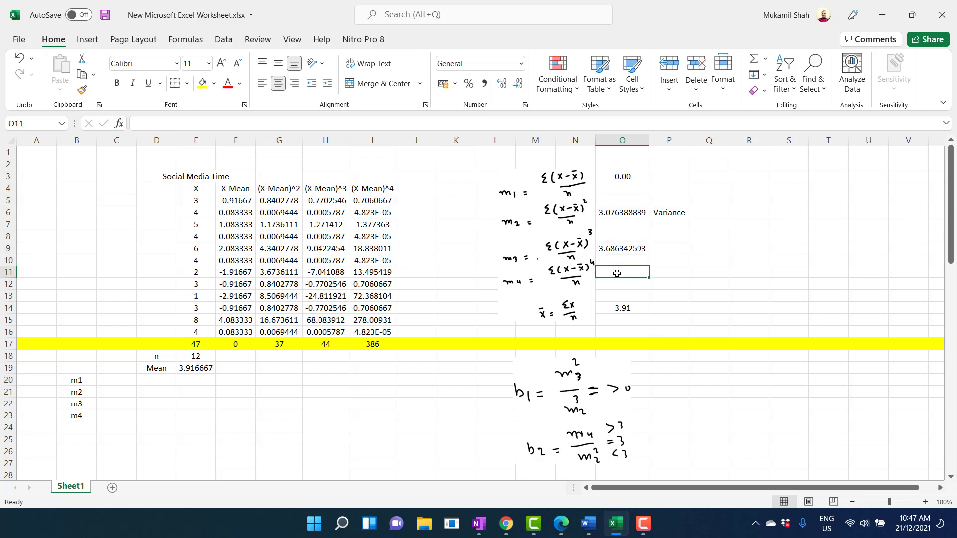
{"action": "key", "text": "alt"}
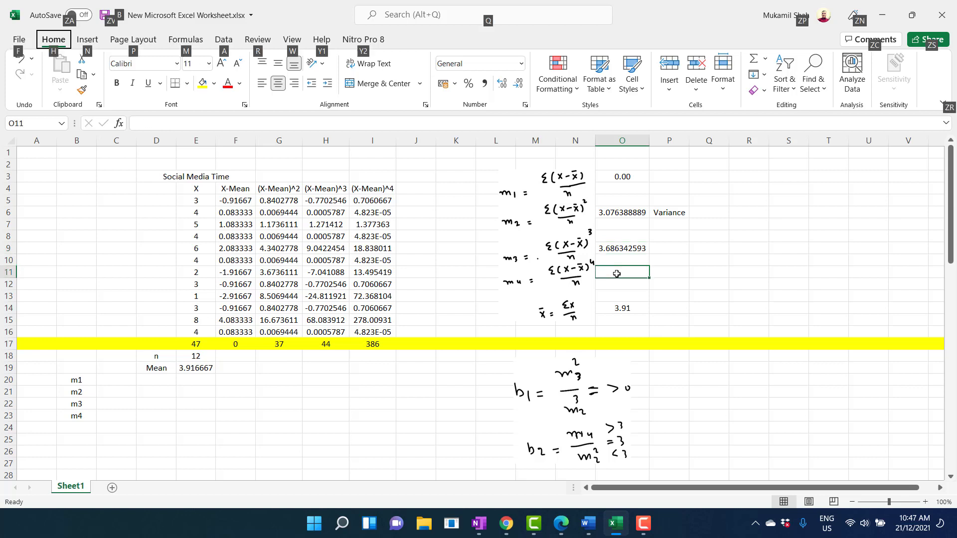
{"action": "left_click", "coordinate": [619, 273]}
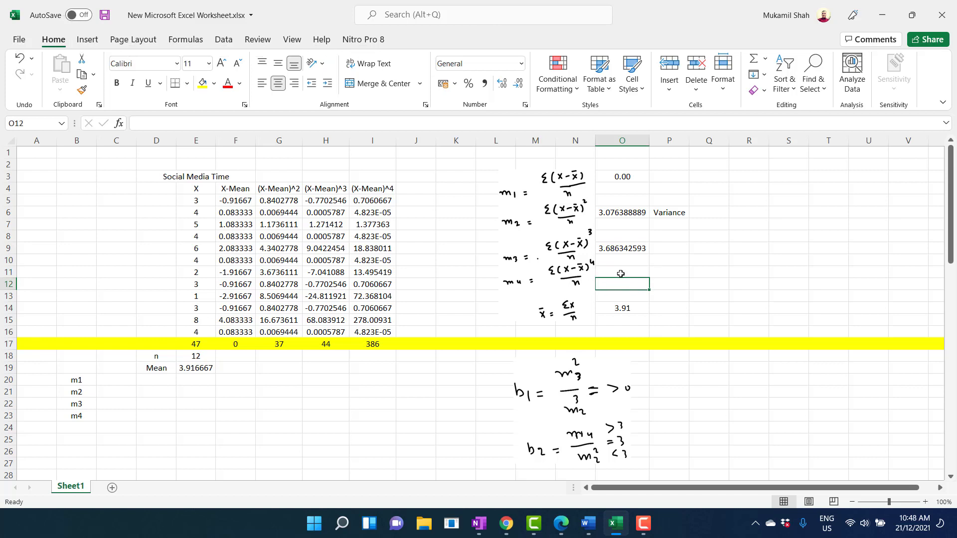
{"action": "type", "text": "="}
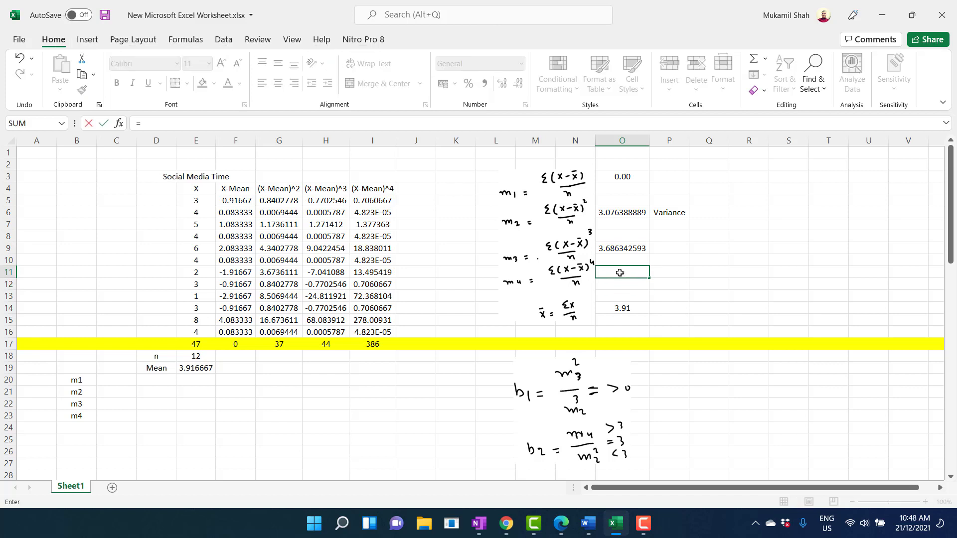
{"action": "left_click", "coordinate": [373, 344]}
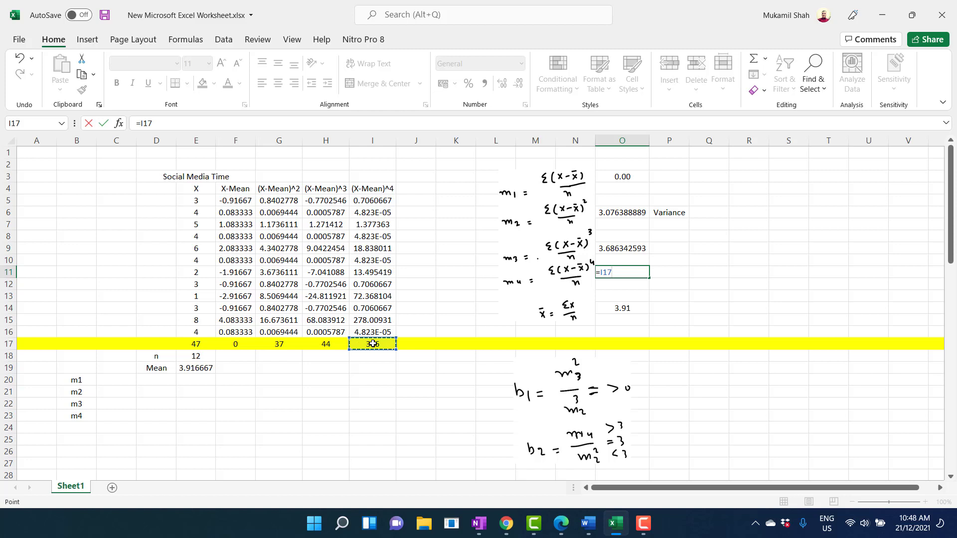
{"action": "type", "text": "/"}
{"action": "left_click", "coordinate": [204, 356]}
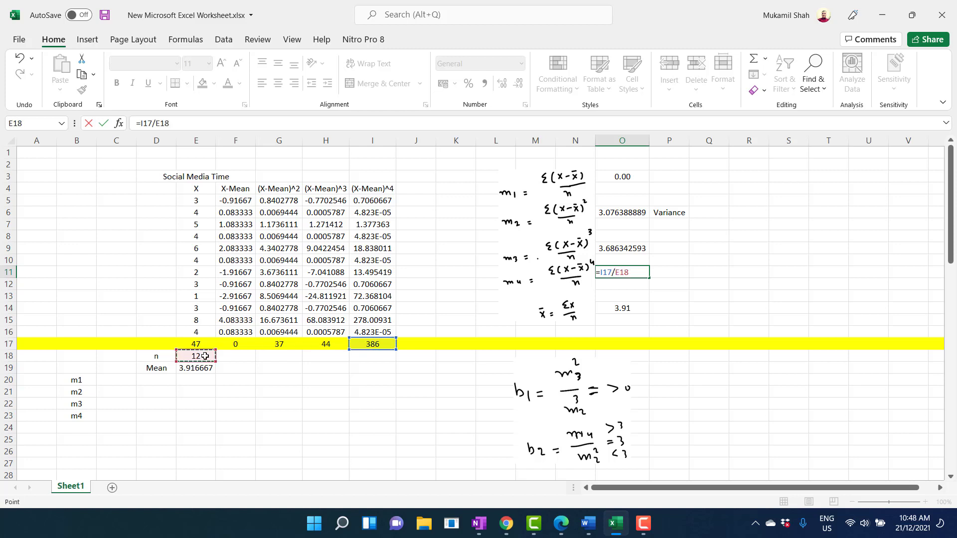
{"action": "key", "text": "Return"}
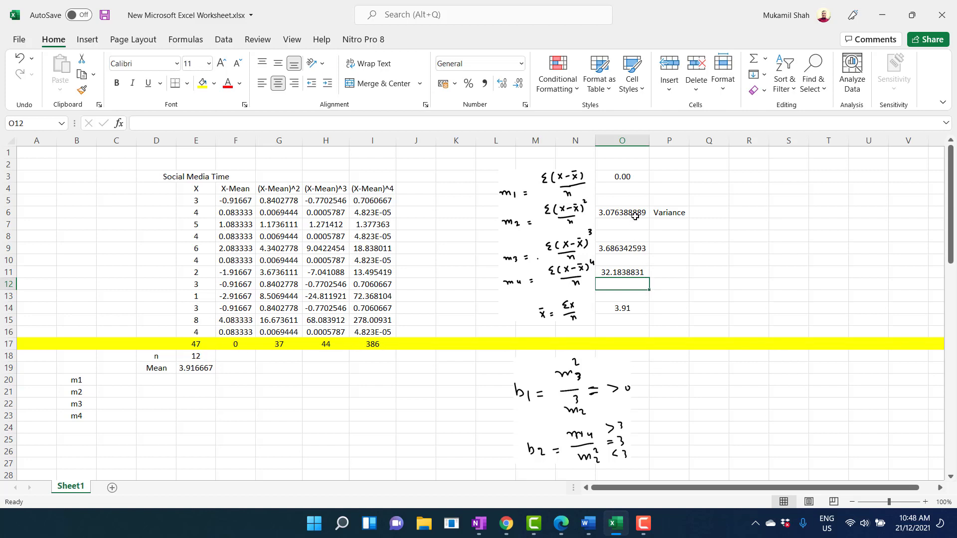
{"action": "left_click", "coordinate": [624, 309]}
{"action": "left_click", "coordinate": [612, 213]}
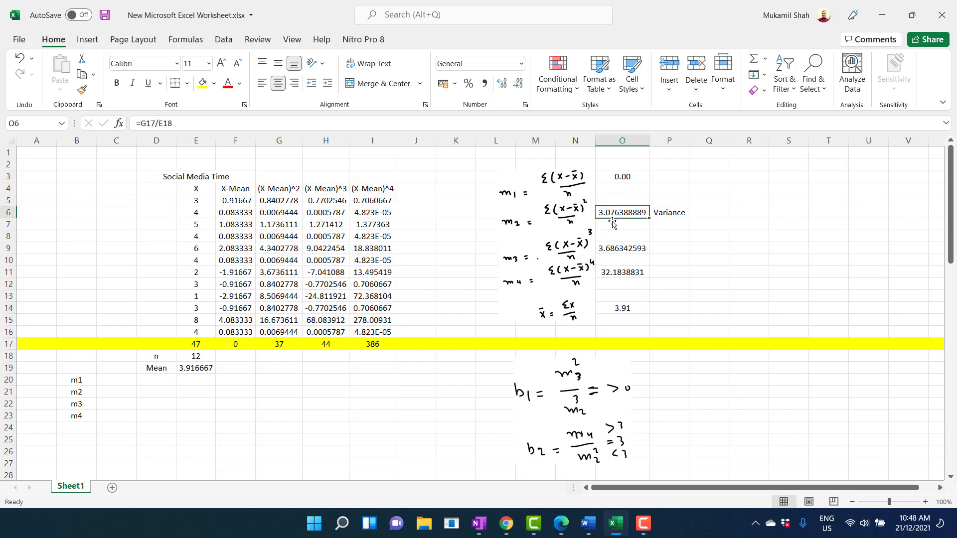
{"action": "left_click", "coordinate": [612, 251]}
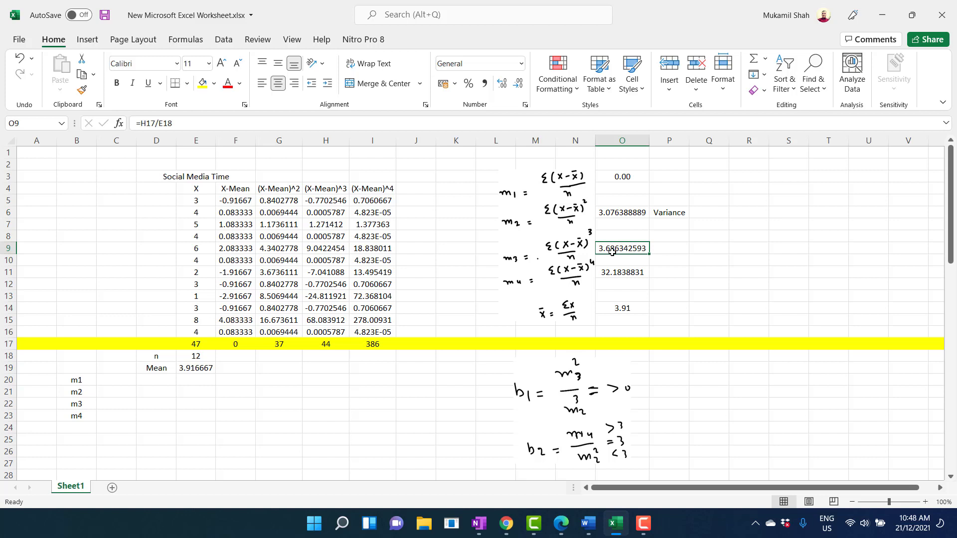
Enter b1 as =O9^2/O6^3 in P21, giving 0.466732.
{"action": "left_click", "coordinate": [668, 394]}
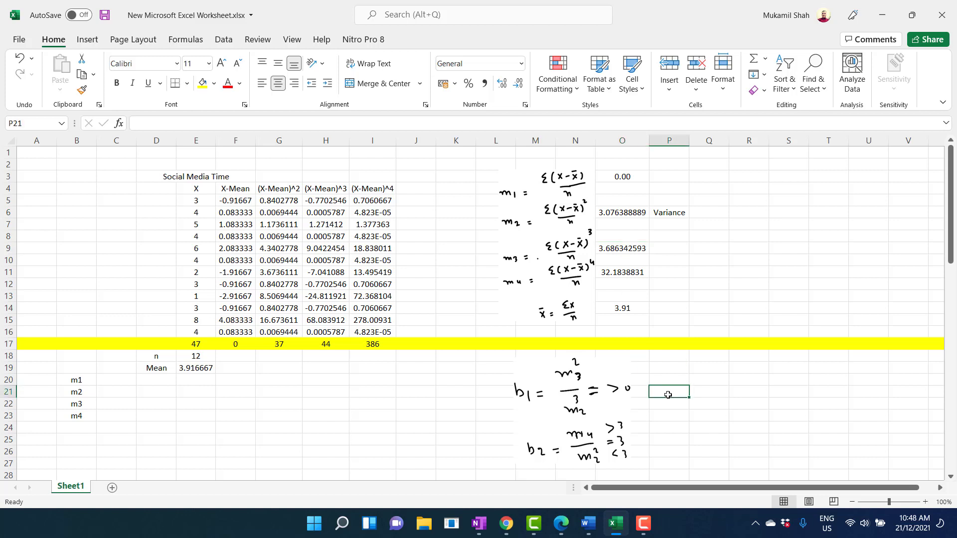
{"action": "type", "text": "="}
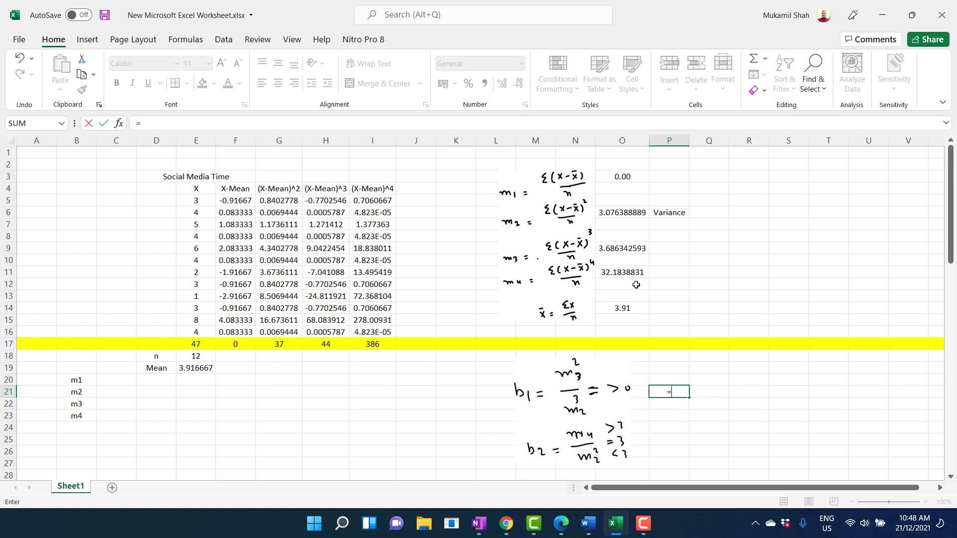
{"action": "left_click", "coordinate": [617, 246]}
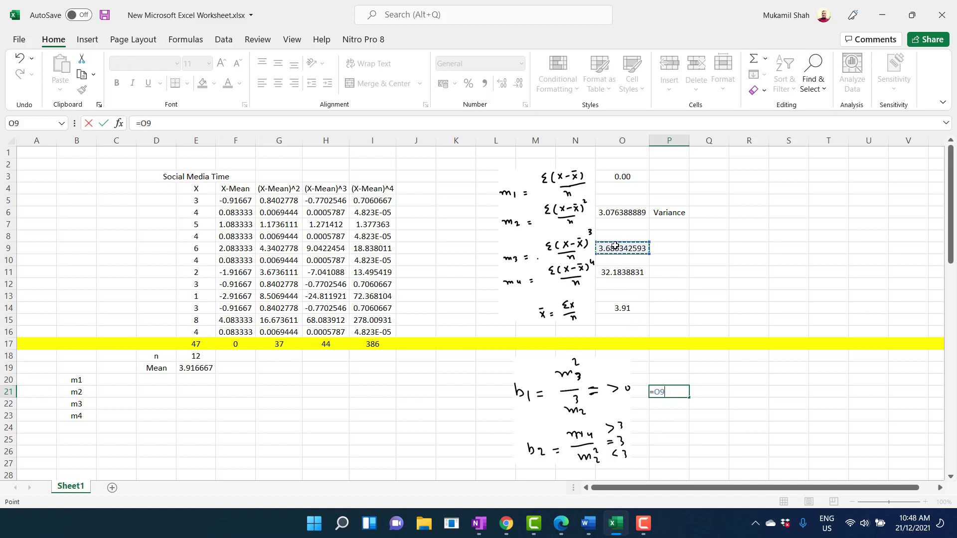
{"action": "type", "text": "^2/"}
{"action": "left_click", "coordinate": [631, 214]}
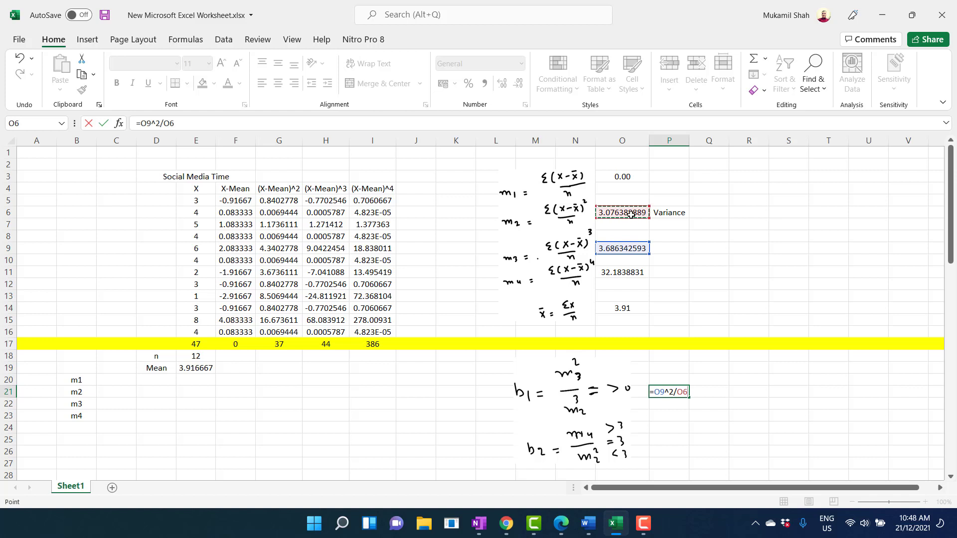
{"action": "type", "text": "^3"}
{"action": "key", "text": "Return"}
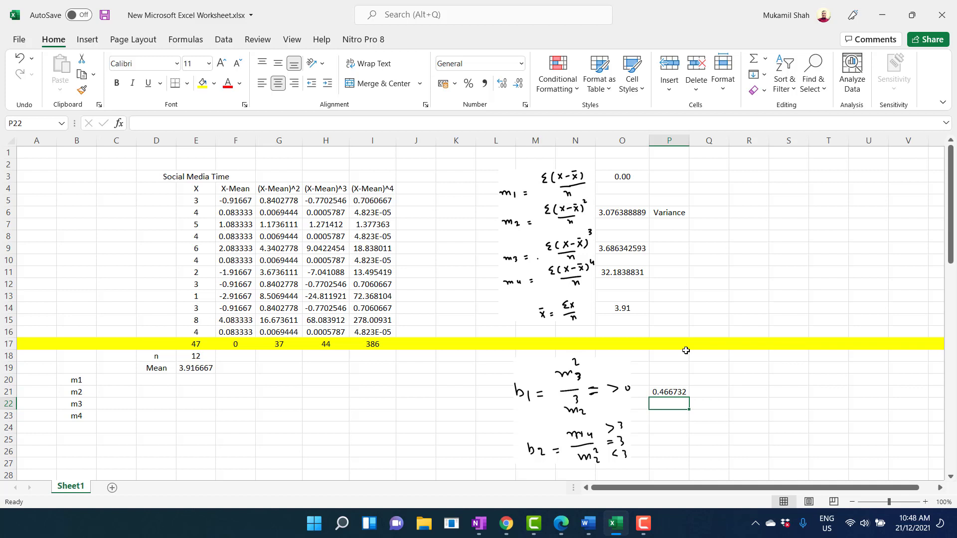
{"action": "left_click", "coordinate": [668, 440]}
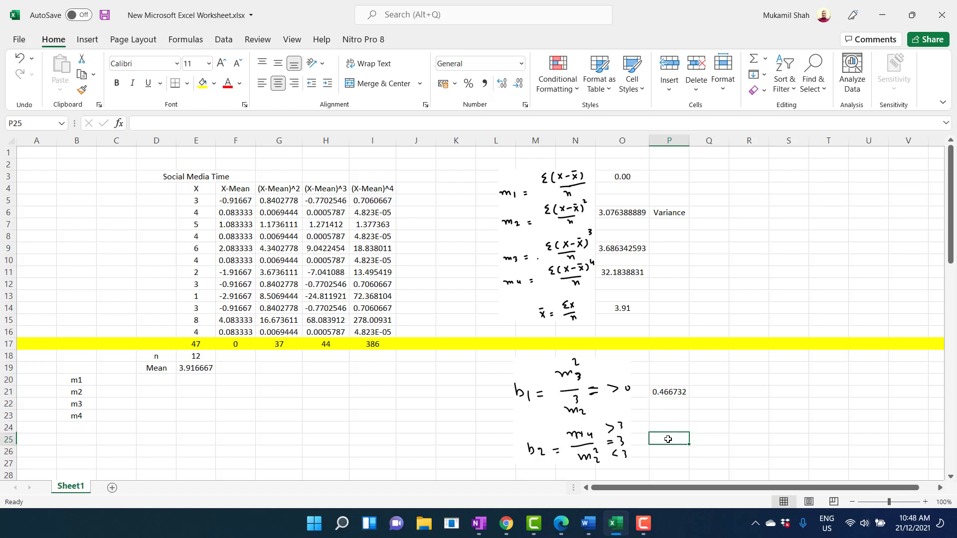
{"action": "left_click", "coordinate": [666, 393]}
{"action": "left_click", "coordinate": [624, 248]}
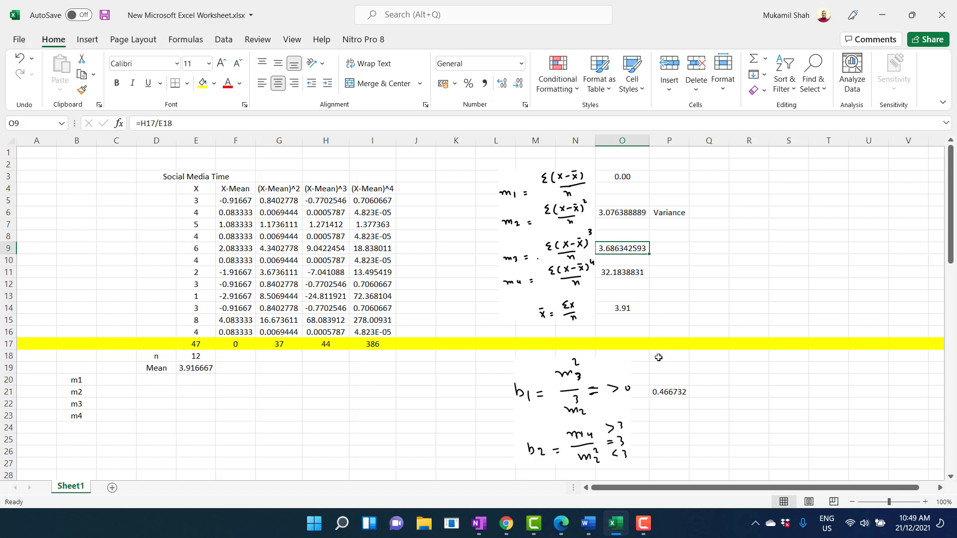
Enter =O11/O6^2 in P25 so b2 (m4 over m2 squared) shows 3.400603.
{"action": "left_click", "coordinate": [668, 438]}
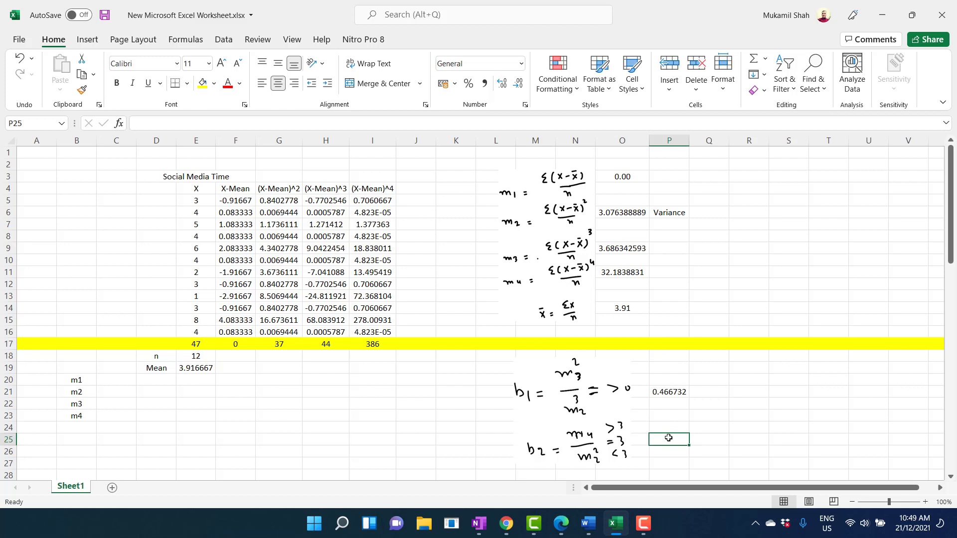
{"action": "type", "text": "="}
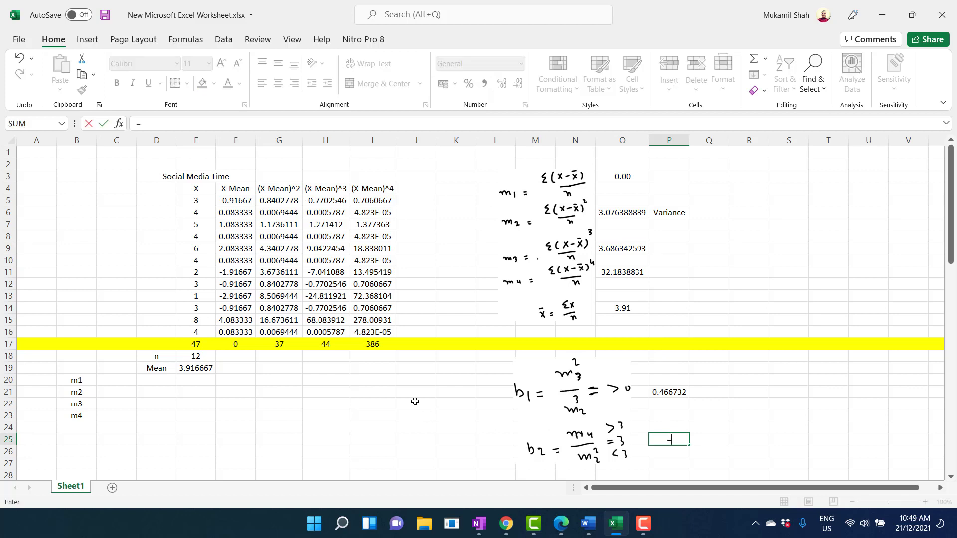
{"action": "left_click", "coordinate": [621, 273]}
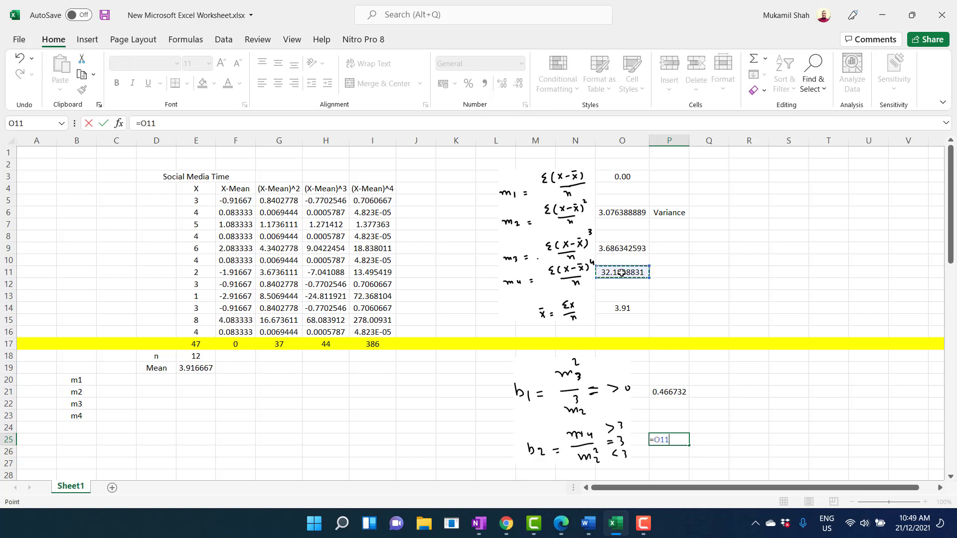
{"action": "type", "text": "/"}
{"action": "left_click", "coordinate": [617, 211]}
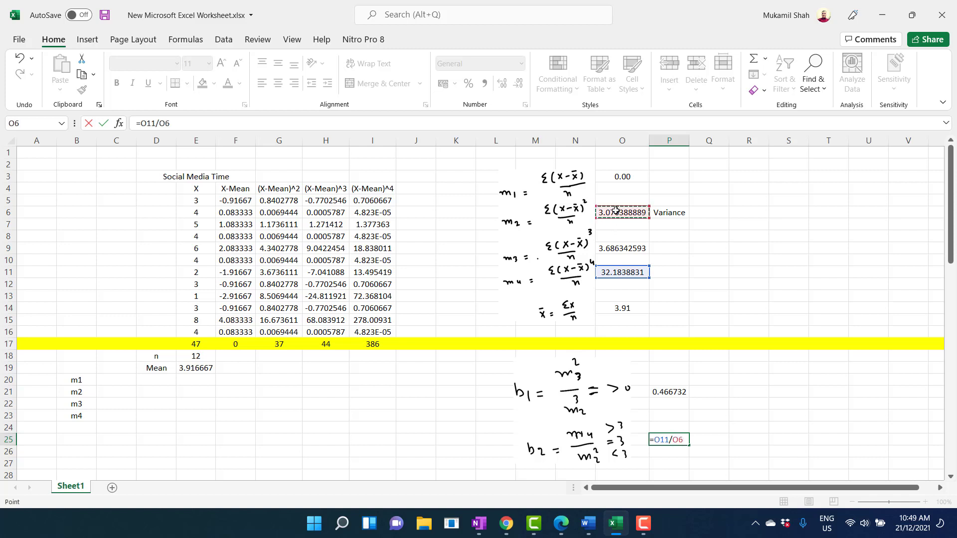
{"action": "type", "text": "^2"}
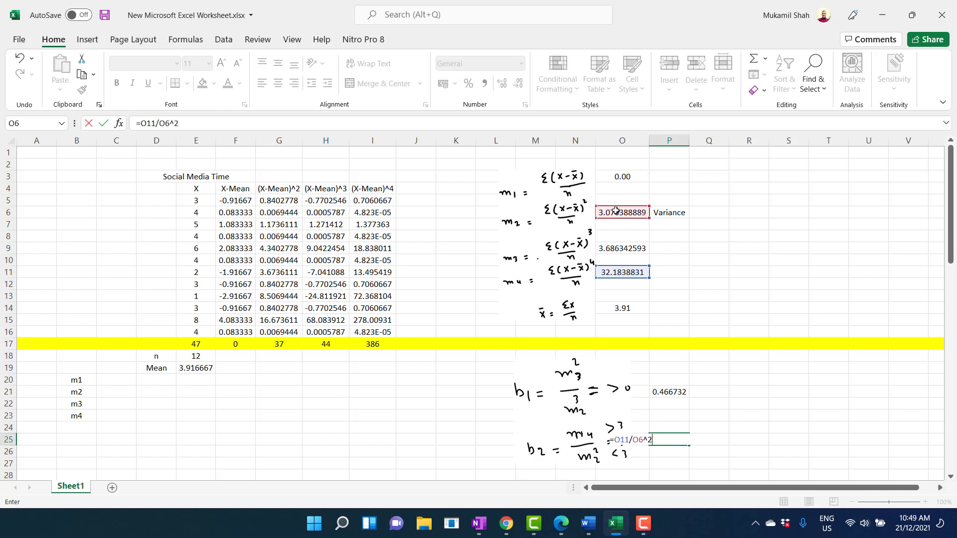
{"action": "key", "text": "Return"}
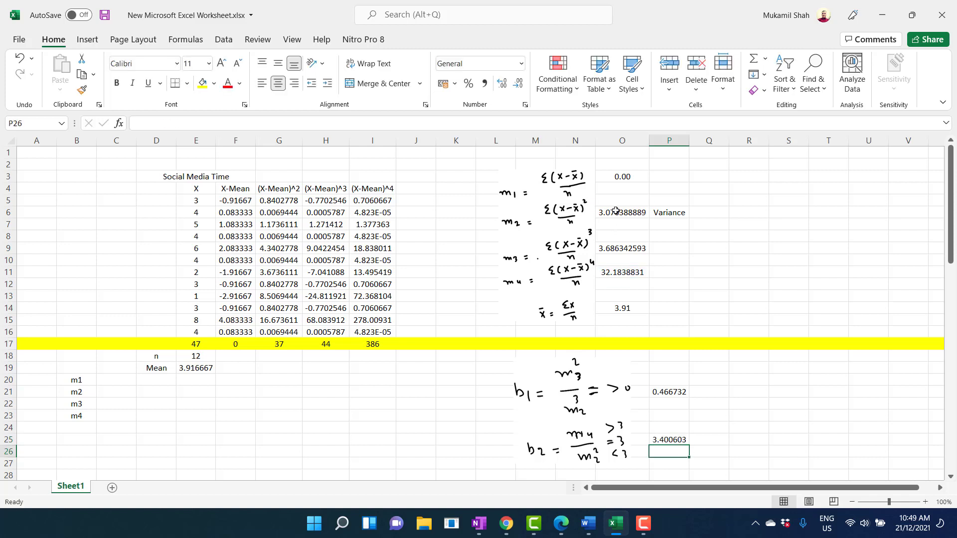
{"action": "left_click", "coordinate": [666, 437]}
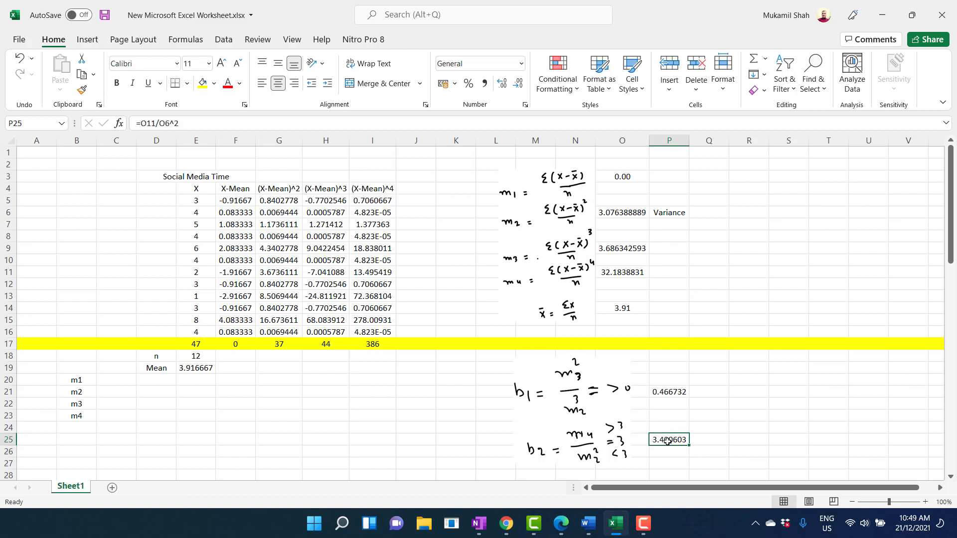